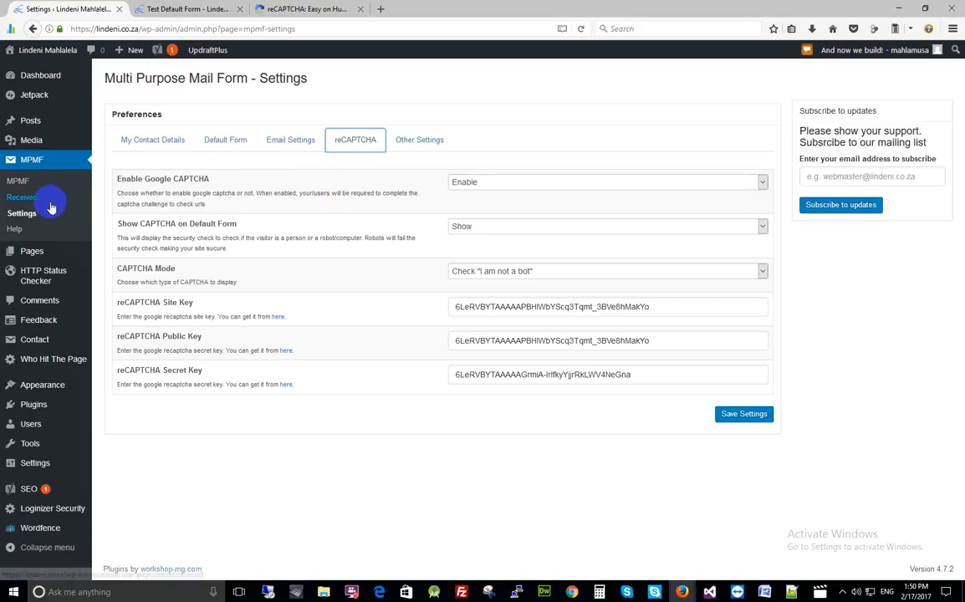
# - Open the MPMF forms list from the admin sidebar and confirm no forms exist yet
pyautogui.click(17, 182)
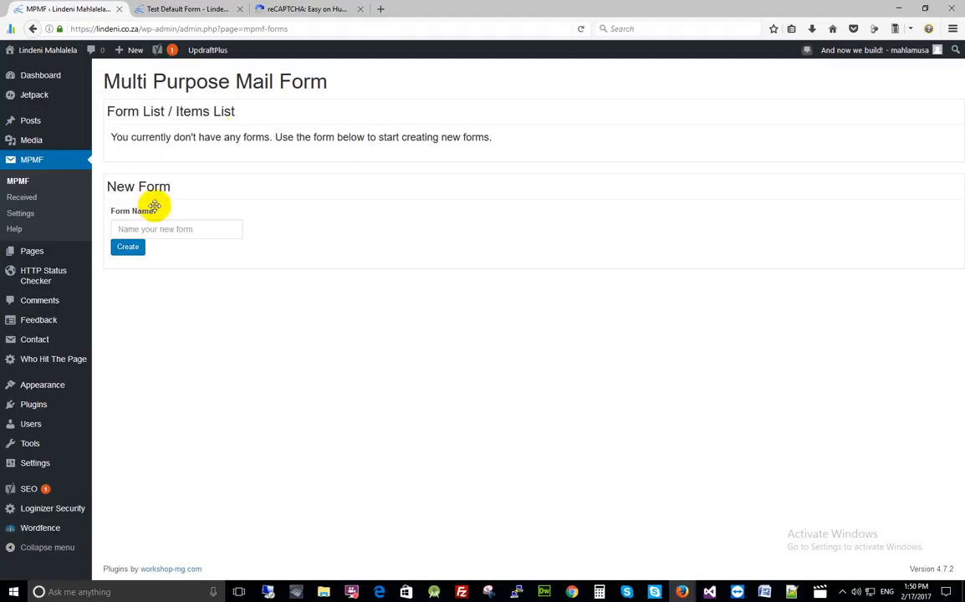
# - Create a new mail form named 'Contact Us Form'
pyautogui.click(171, 230)
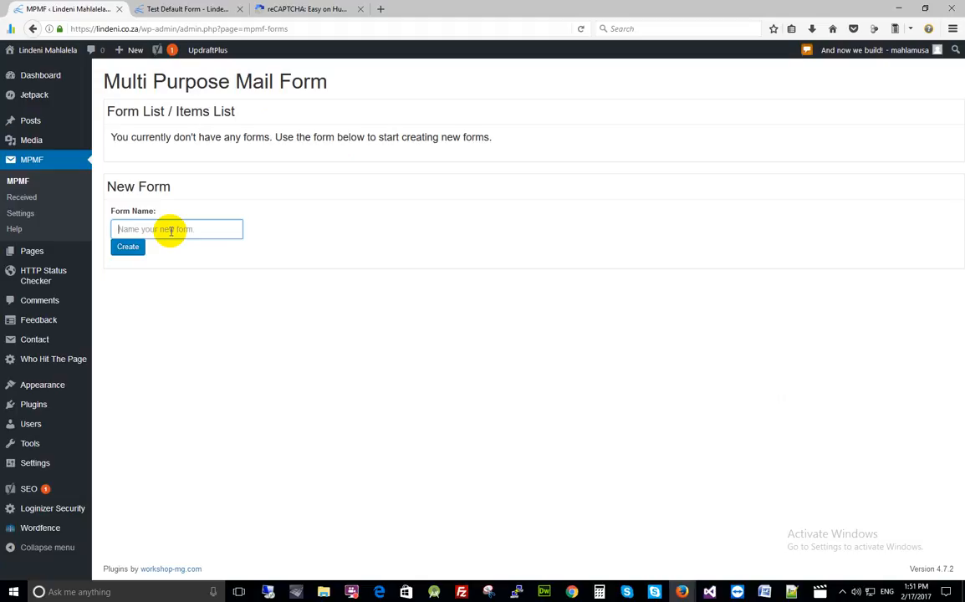
pyautogui.write('C')
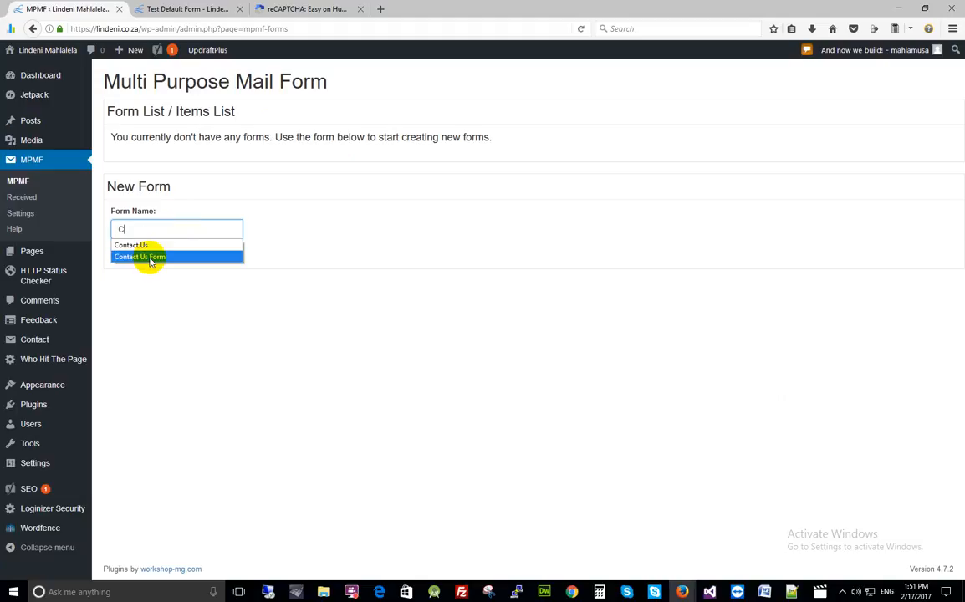
pyautogui.click(150, 259)
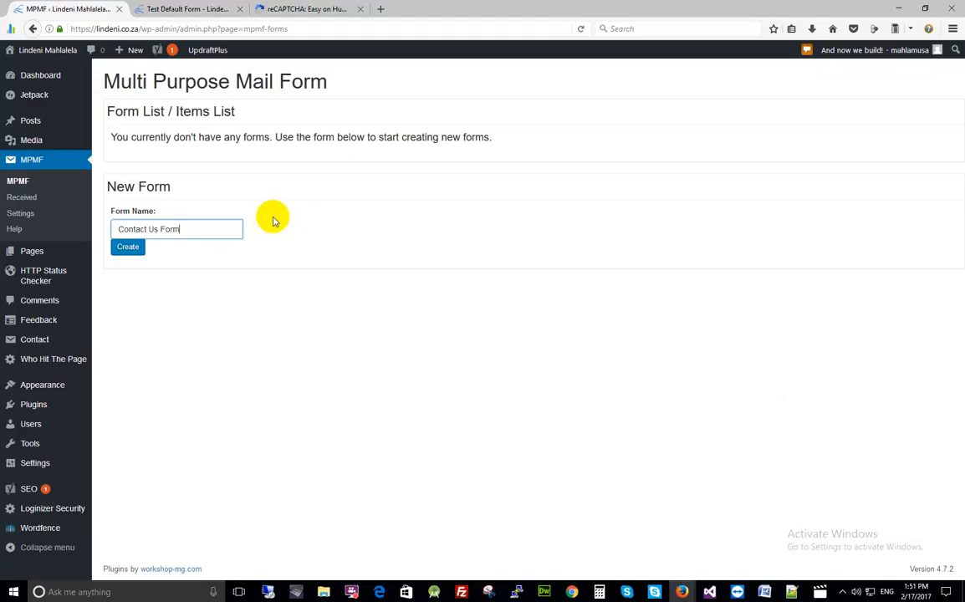
pyautogui.click(129, 249)
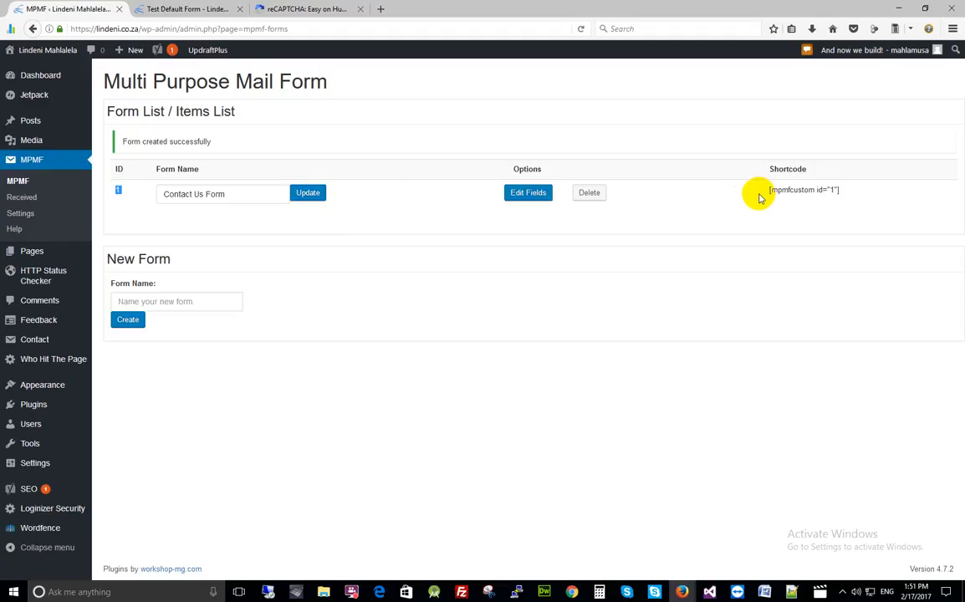
# - Copy the new form's [mpmfcustom id="1"] shortcode
pyautogui.moveTo(762, 190); pyautogui.dragTo(838, 194)
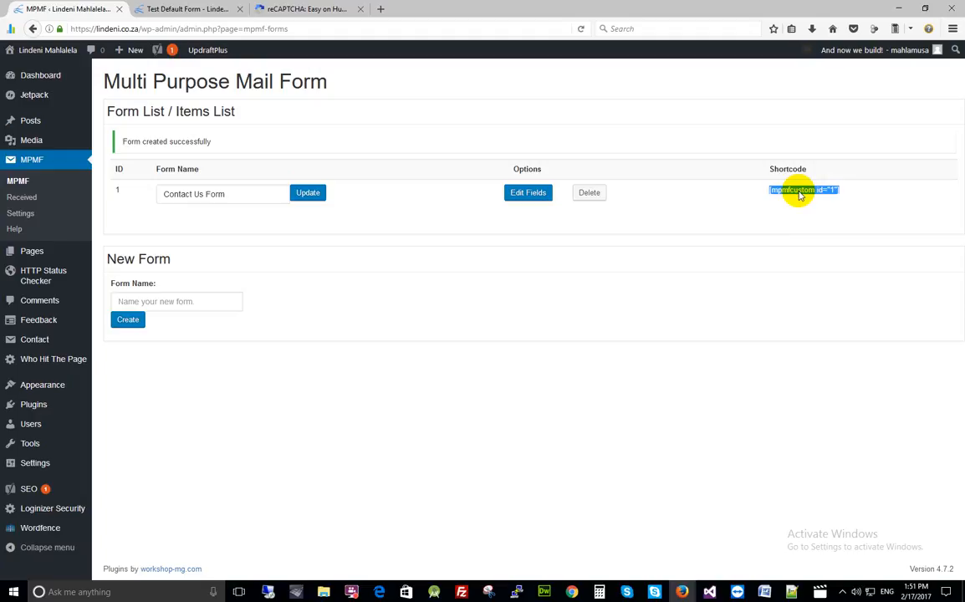
pyautogui.rightClick(799, 194)
pyautogui.click(816, 200)
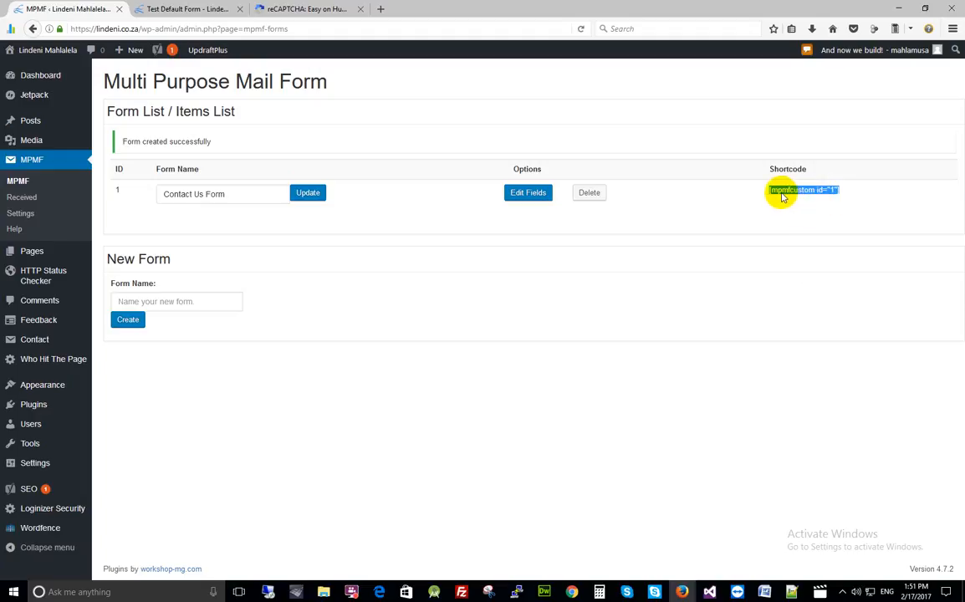
pyautogui.rightClick(851, 194)
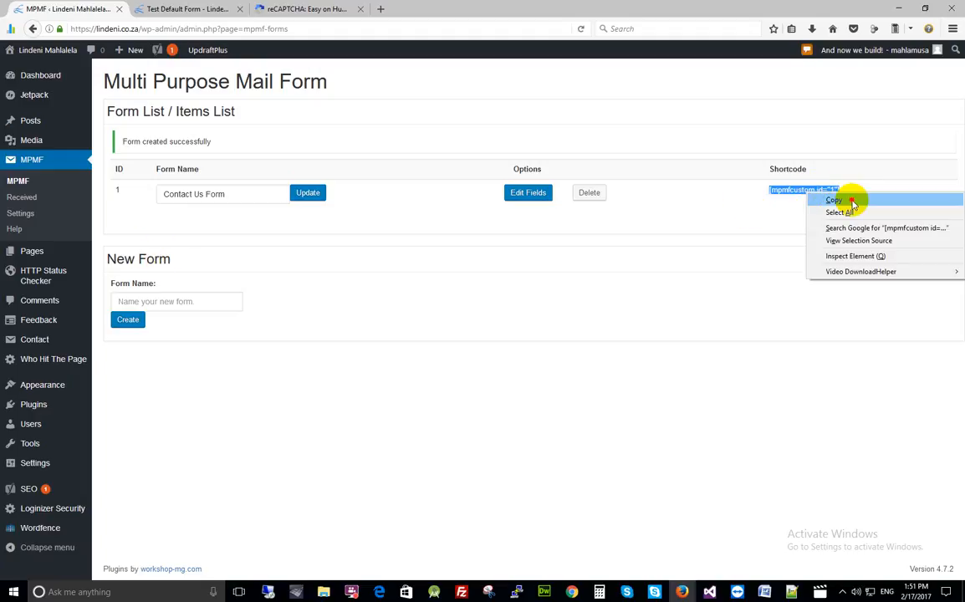
pyautogui.click(851, 201)
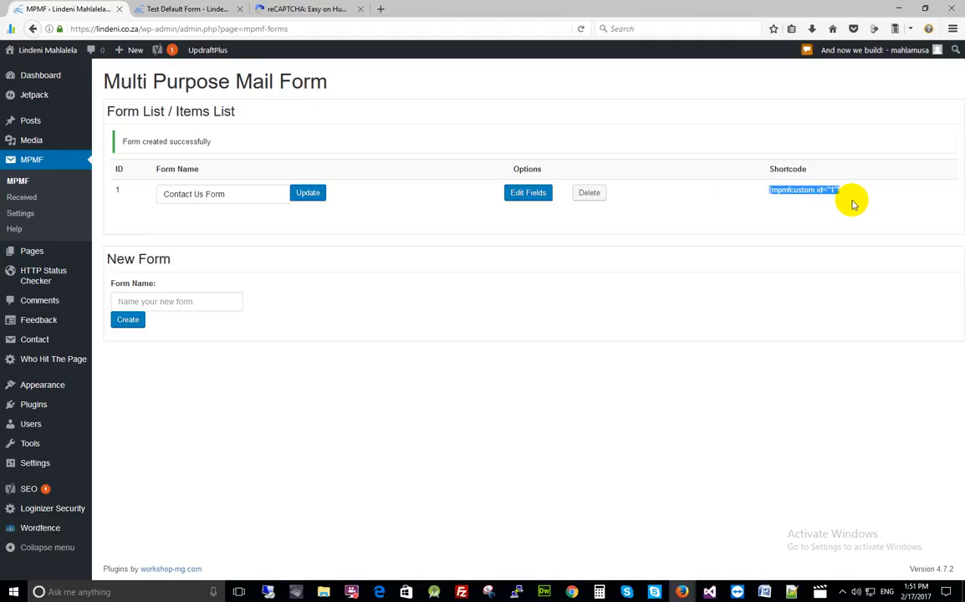
# - Open Pages > Add New in a new tab and close the Test Default Form tab
pyautogui.click(45, 251)
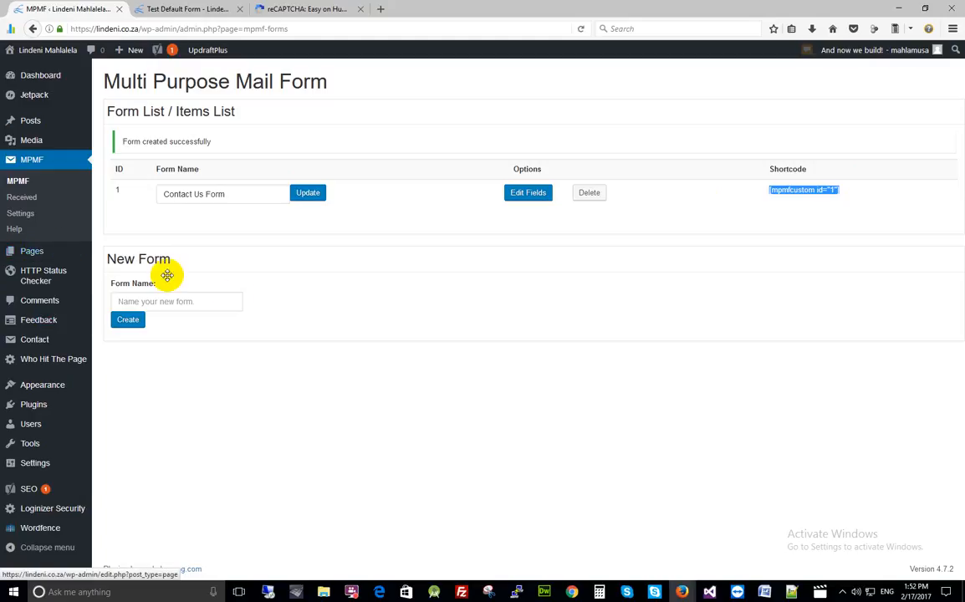
pyautogui.click(50, 256)
pyautogui.moveTo(42, 255)
pyautogui.middleClick(107, 253)
pyautogui.click(163, 10)
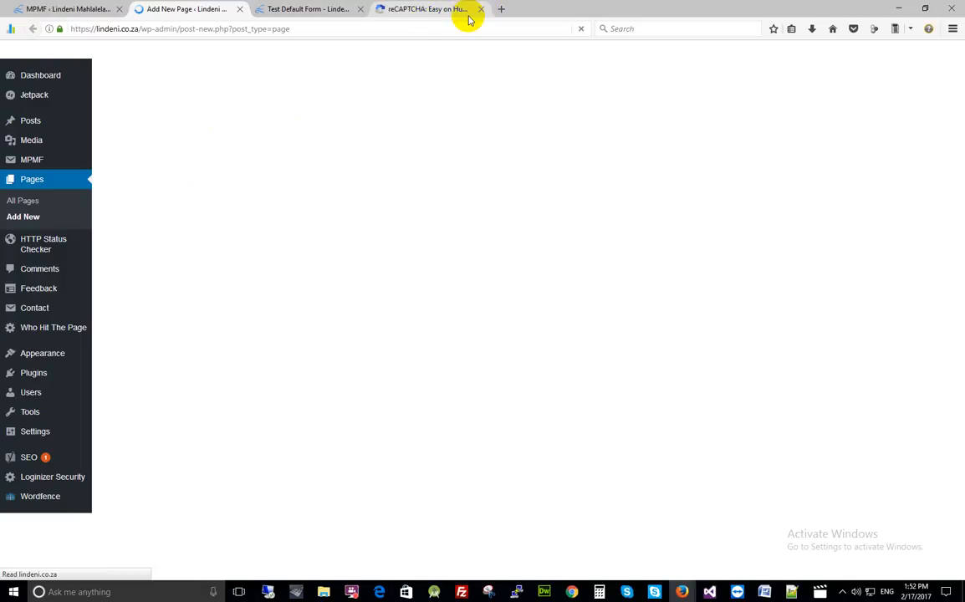
pyautogui.click(360, 10)
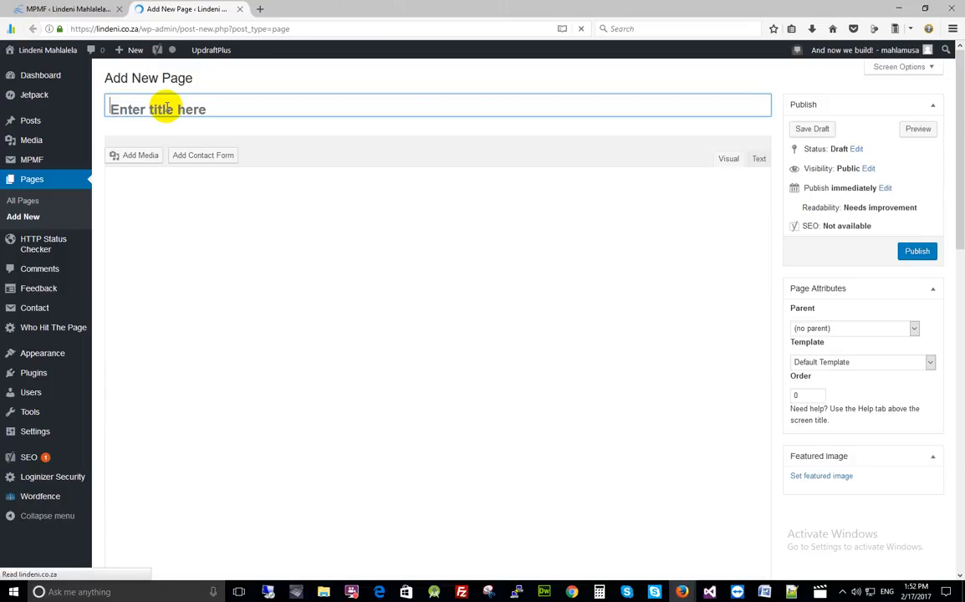
# - Title the page 'Custom Form', paste the shortcode as plain text, and choose the Full Width template
pyautogui.write('Custom Form')
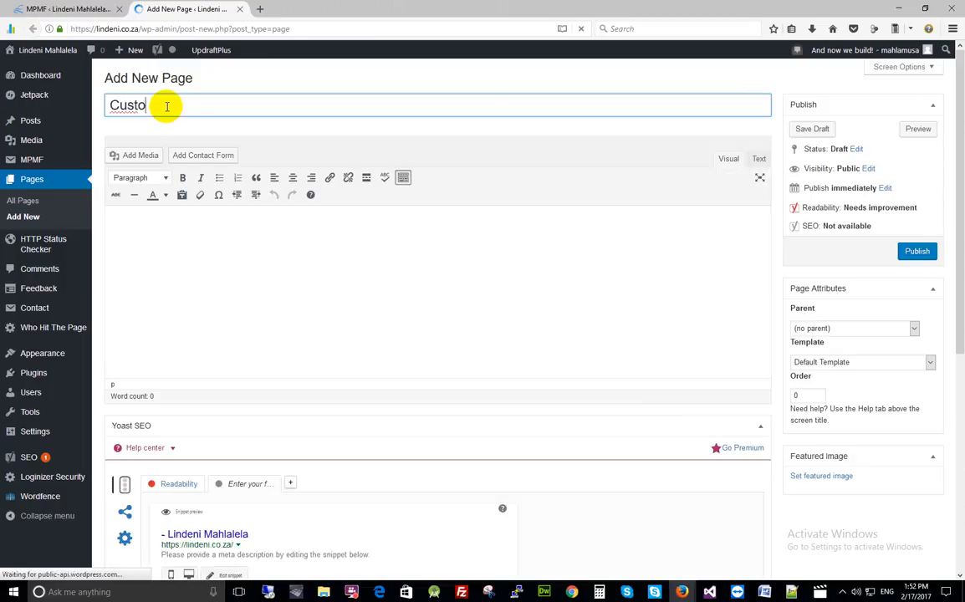
pyautogui.click(138, 219)
pyautogui.hotkey('ctrl', 'v')
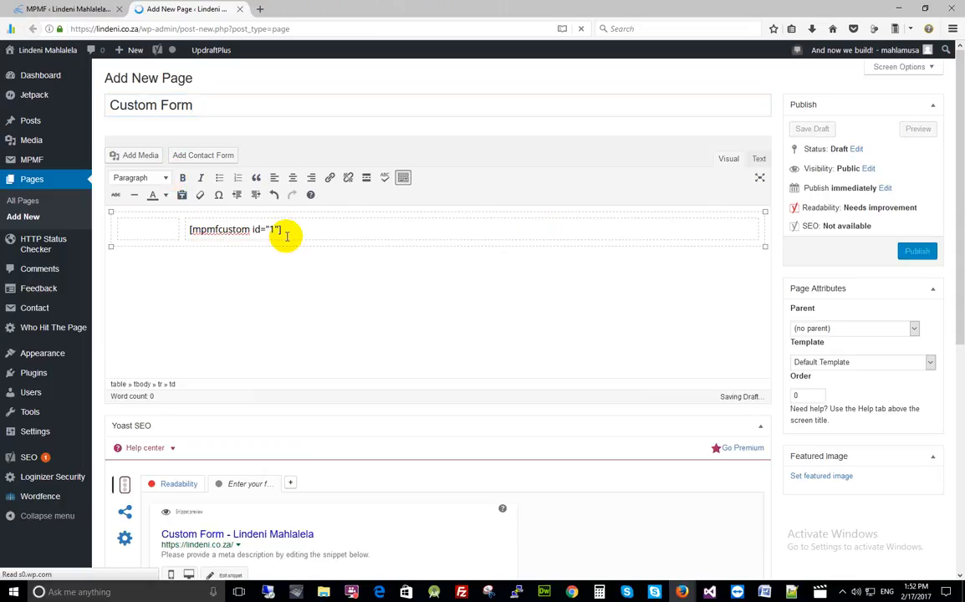
pyautogui.tripleClick(196, 230)
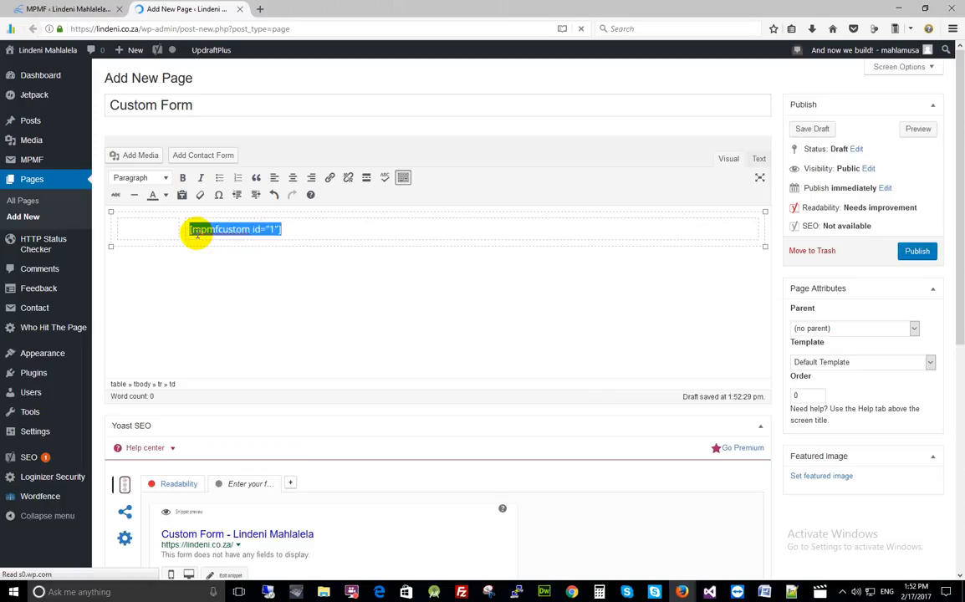
pyautogui.click(173, 268)
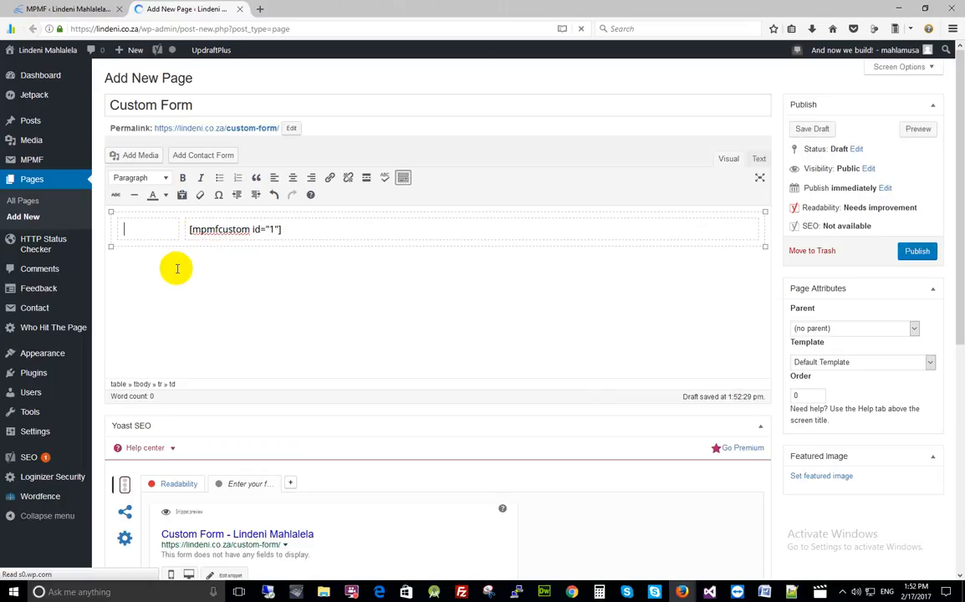
pyautogui.hotkey('ctrl', 'a')
pyautogui.press('Delete')
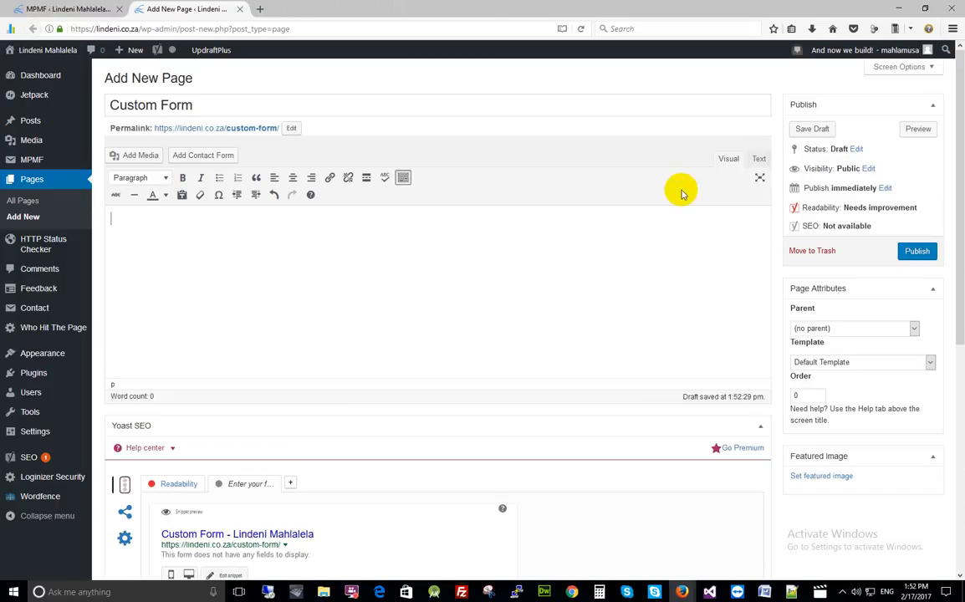
pyautogui.hotkey('ctrl', 'v')
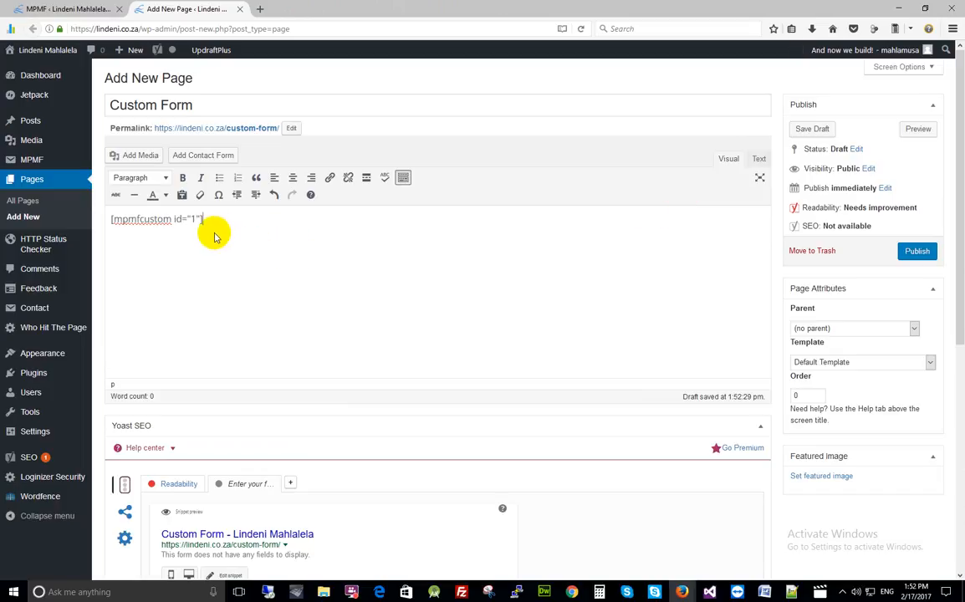
pyautogui.click(823, 362)
pyautogui.click(809, 419)
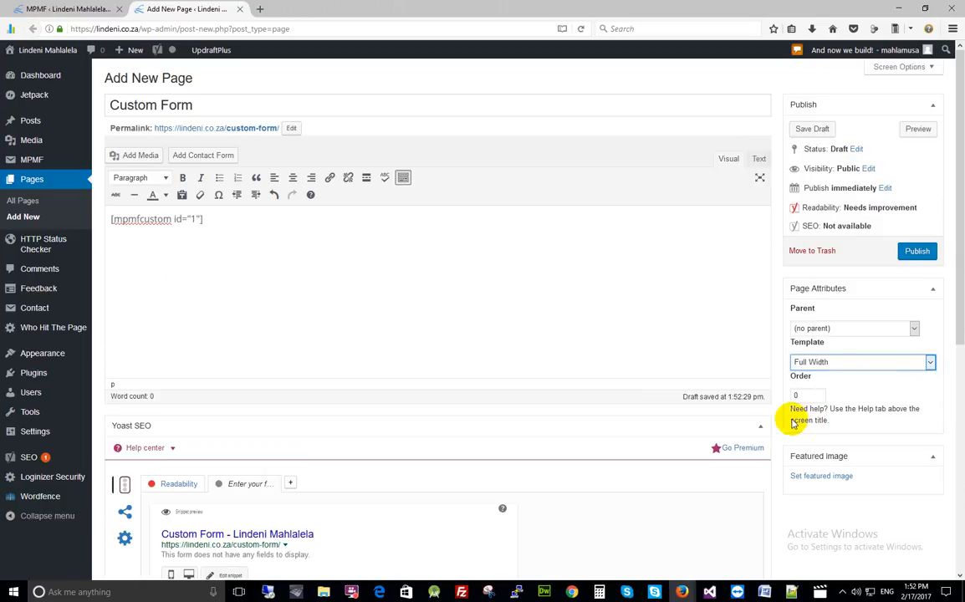
# - Publish the Custom Form page and highlight its 'This form does not have any fields to display' message
pyautogui.click(920, 252)
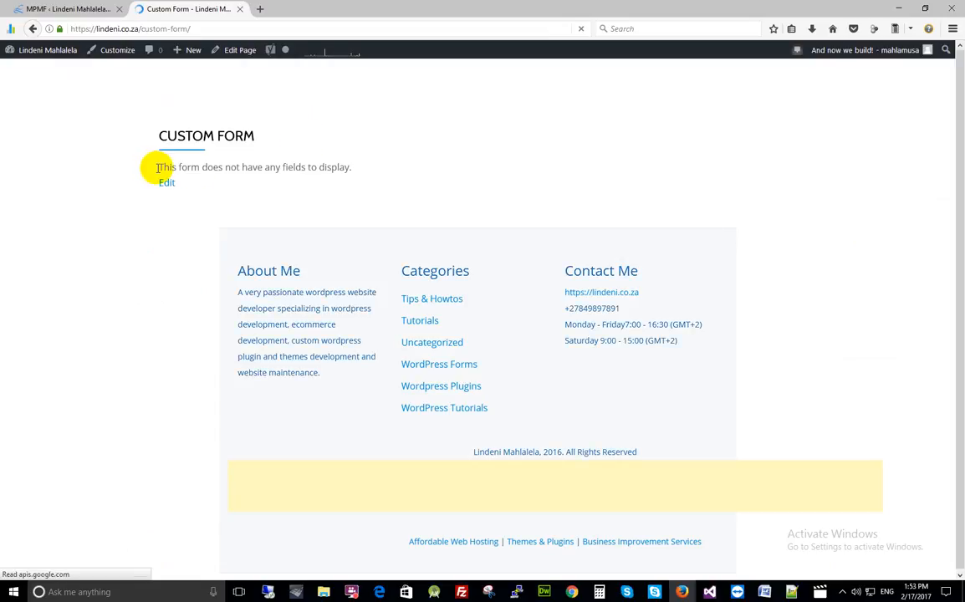
pyautogui.moveTo(154, 166); pyautogui.dragTo(362, 167)
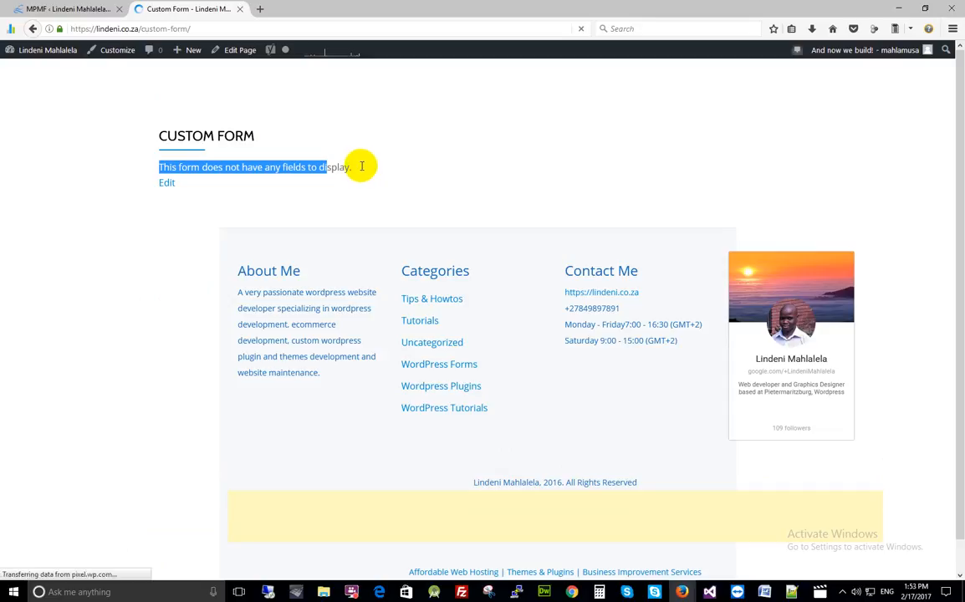
# - Return to the MPMF tab, open Edit Fields for Contact Us Form, and highlight 'No fields found'
pyautogui.click(69, 8)
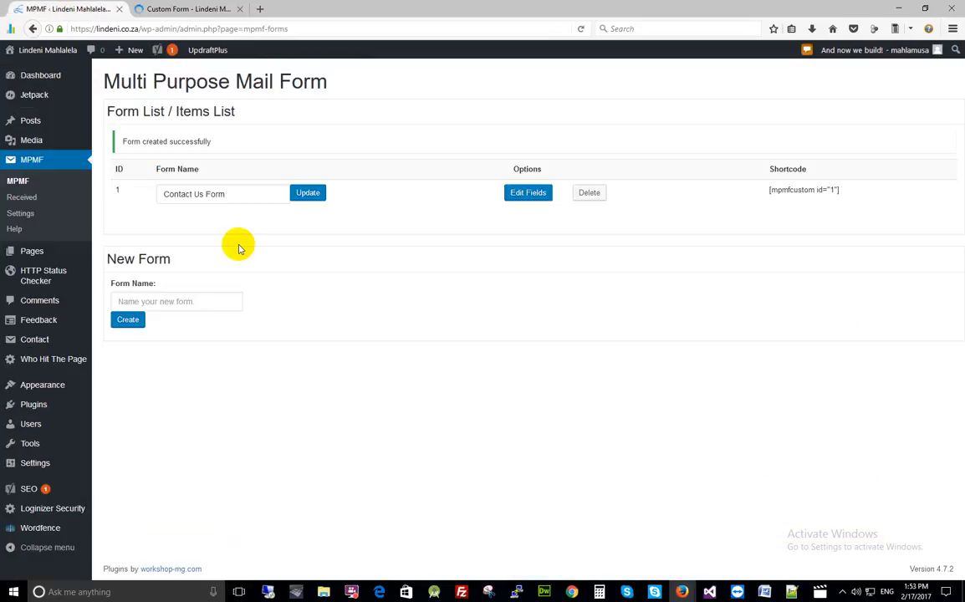
pyautogui.click(252, 194)
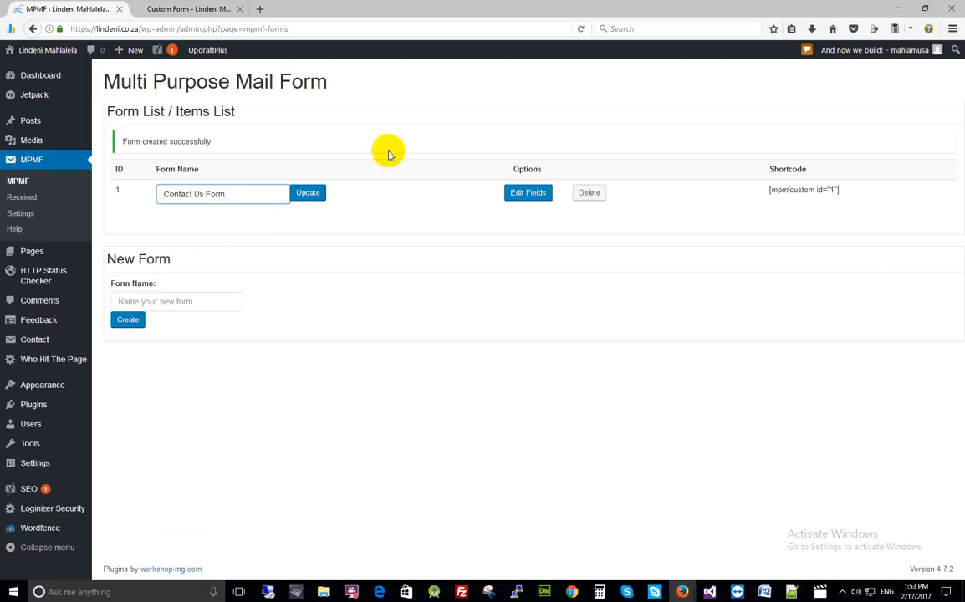
pyautogui.click(528, 195)
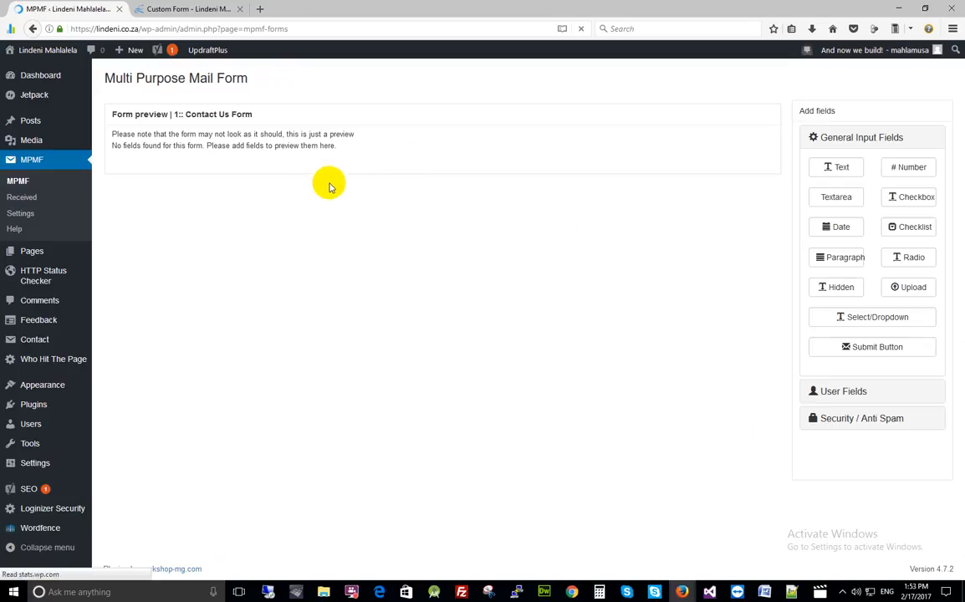
pyautogui.click(115, 147)
pyautogui.moveTo(115, 147); pyautogui.dragTo(345, 146)
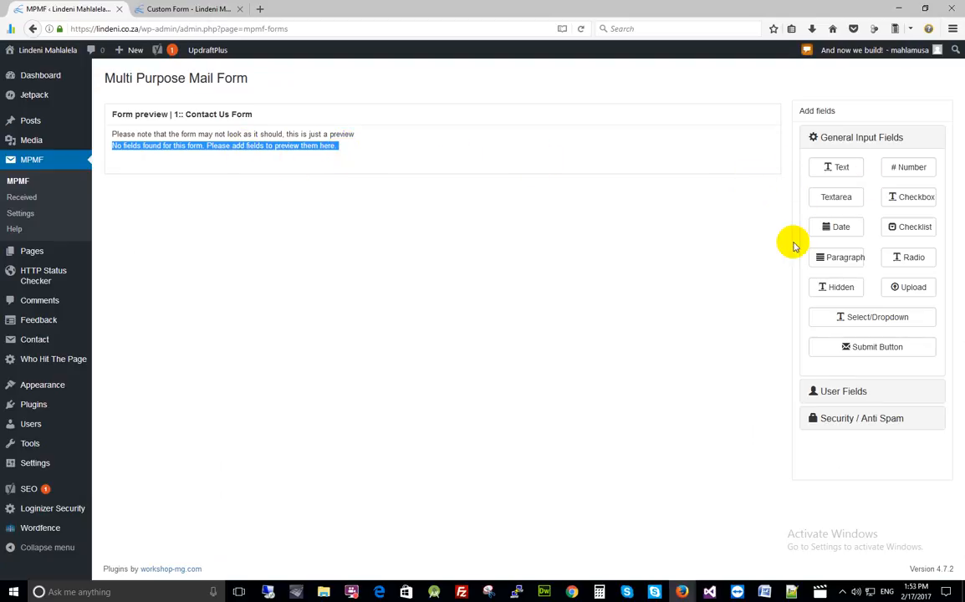
pyautogui.click(836, 166)
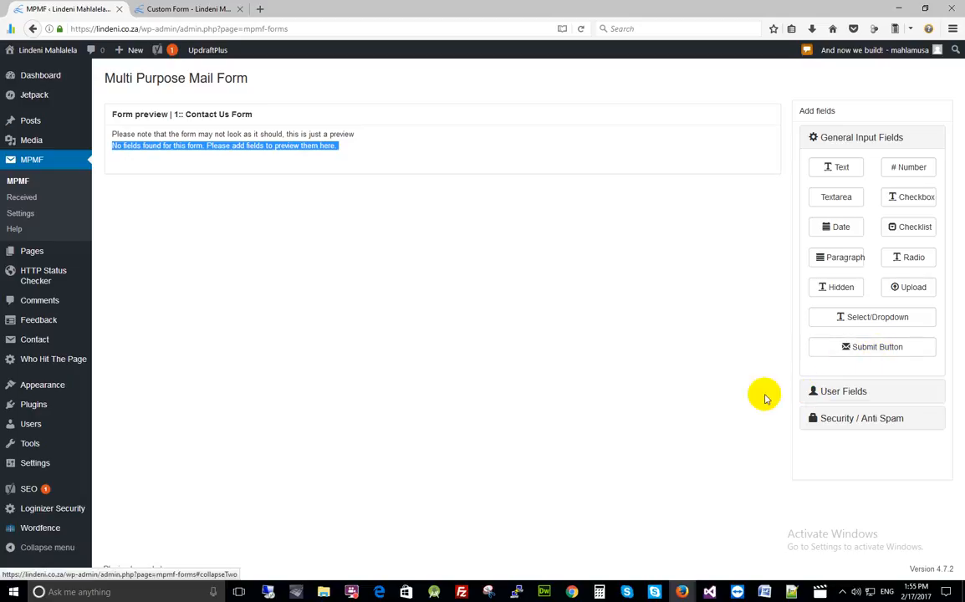
pyautogui.click(849, 397)
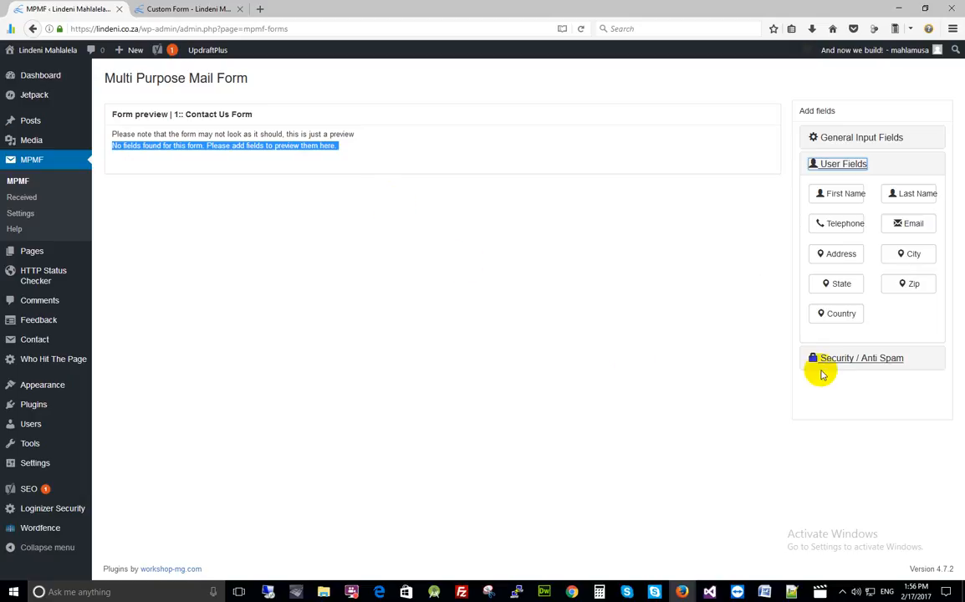
pyautogui.click(847, 364)
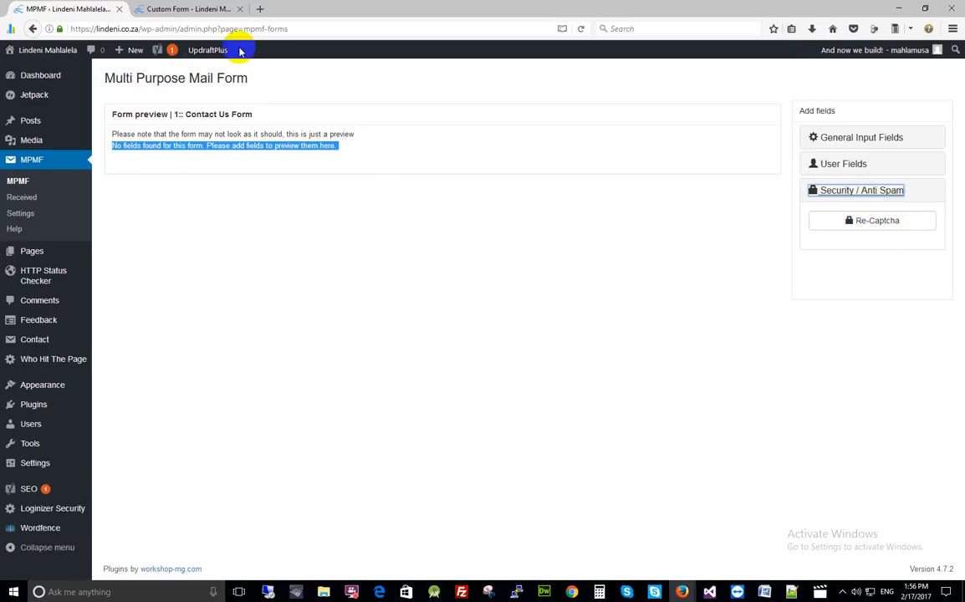
pyautogui.click(171, 10)
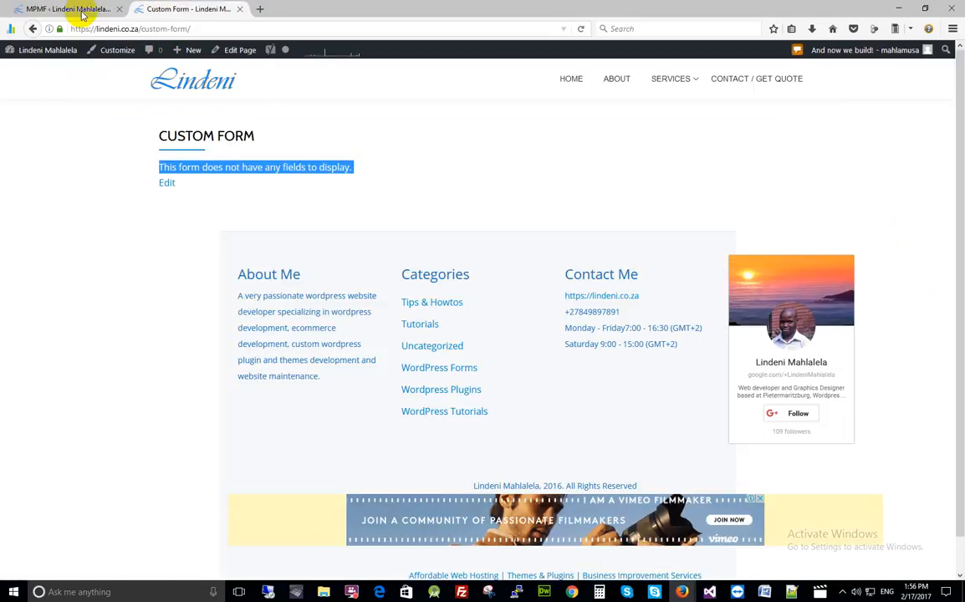
pyautogui.click(75, 9)
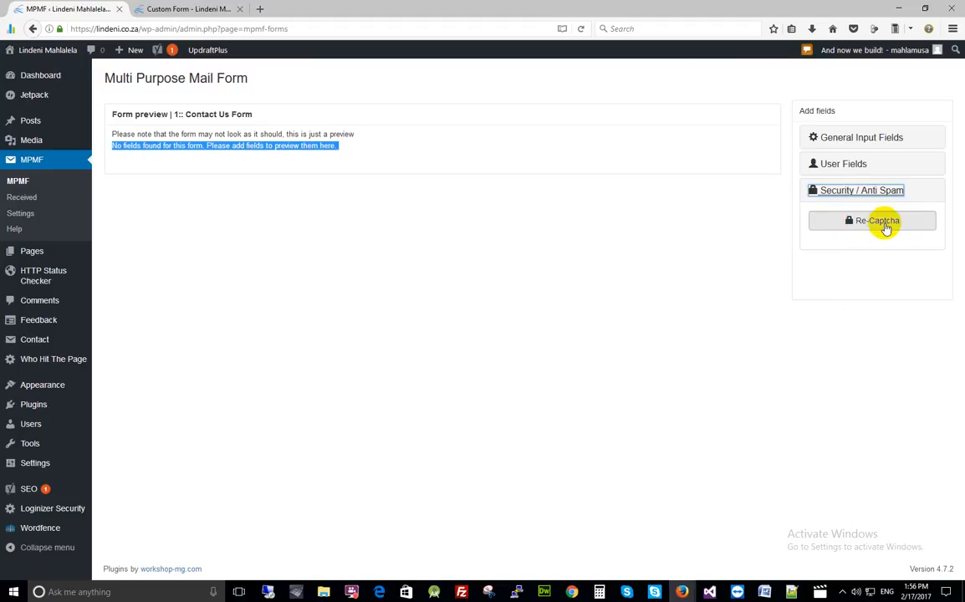
# - Add a First Name field from User Fields and try it in the preview
pyautogui.click(852, 170)
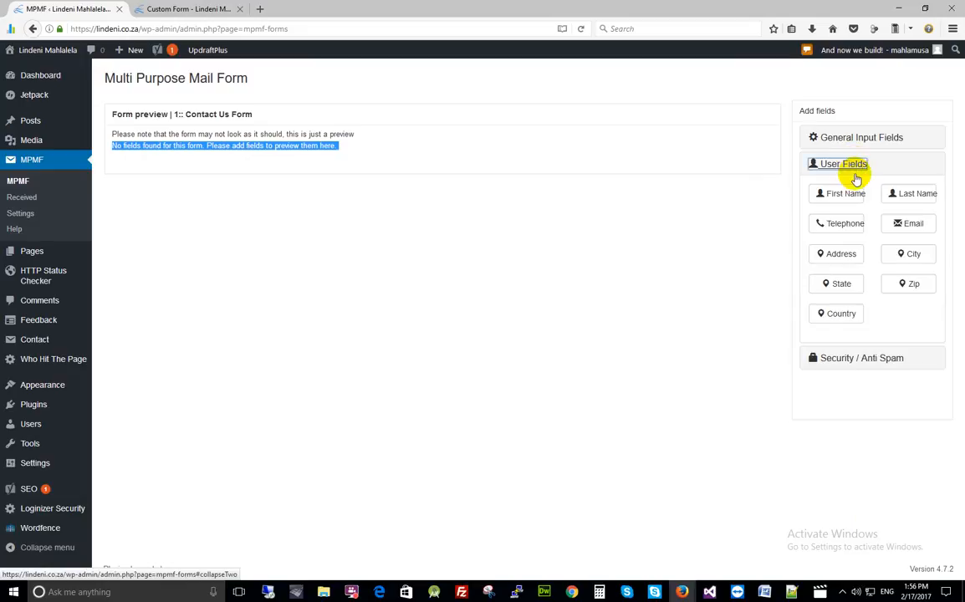
pyautogui.click(359, 167)
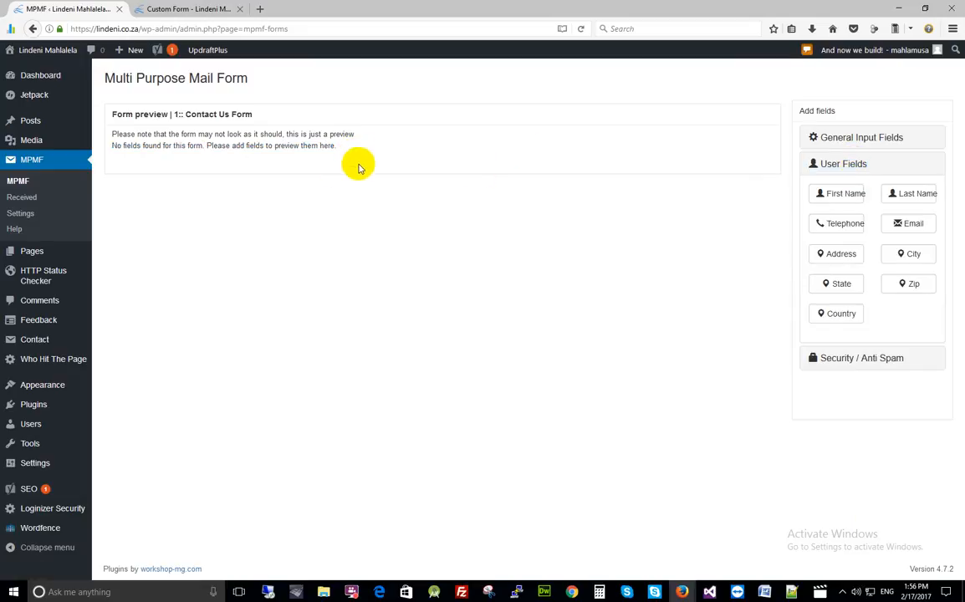
pyautogui.click(842, 197)
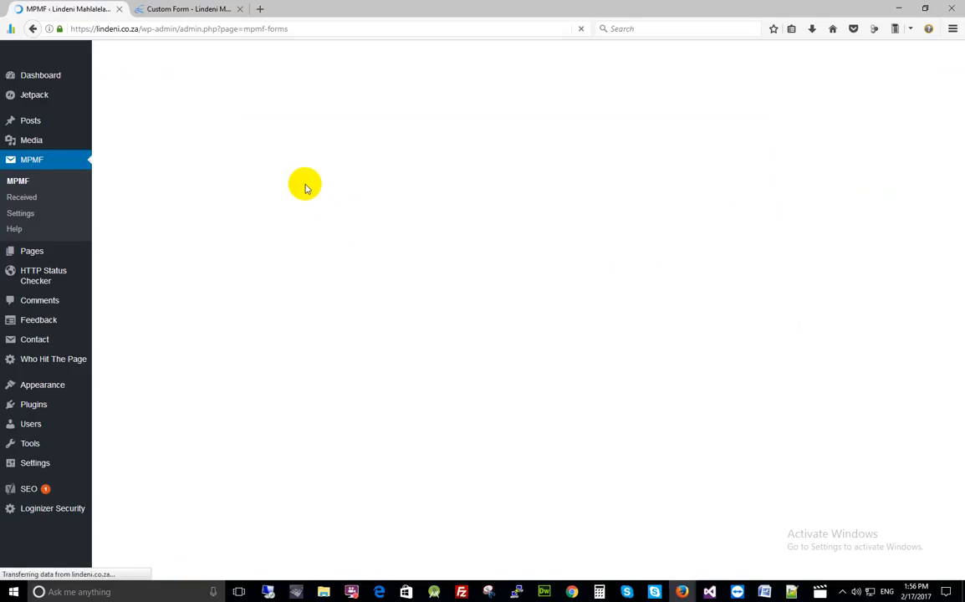
pyautogui.click(333, 191)
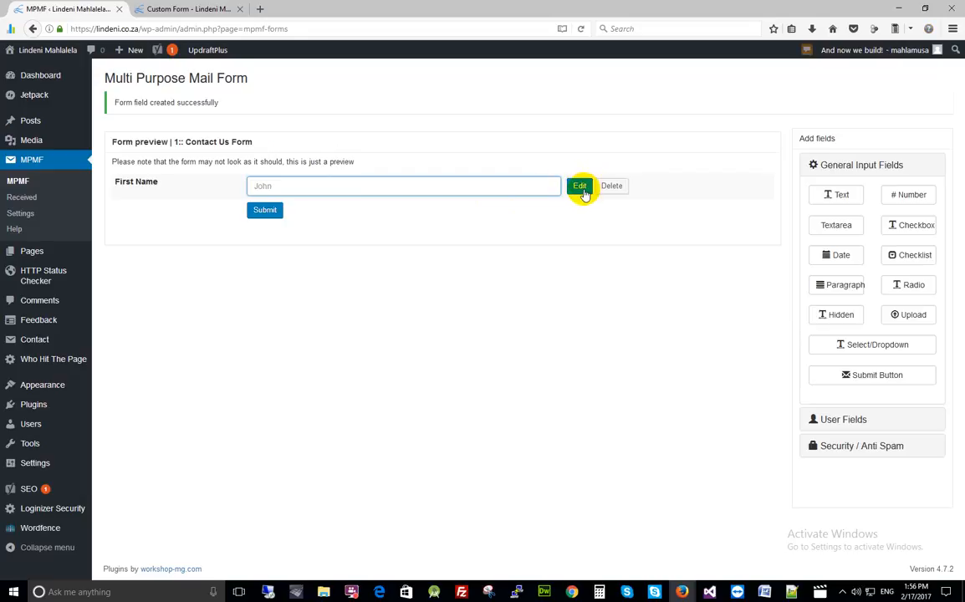
pyautogui.moveTo(115, 182); pyautogui.dragTo(189, 193)
pyautogui.click(406, 189)
# - Add a Last Name field and an email address field from User Fields
pyautogui.click(843, 426)
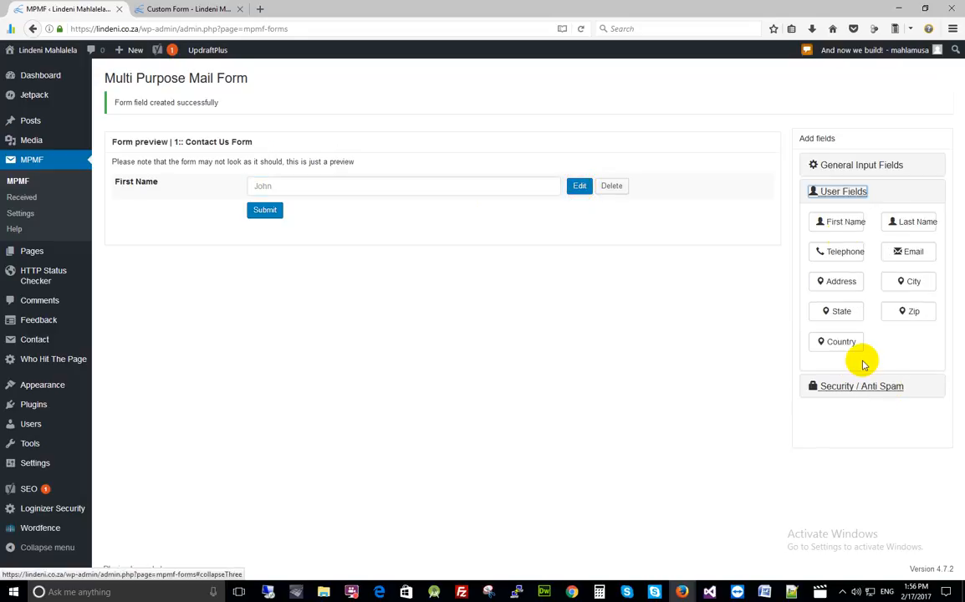
pyautogui.click(919, 224)
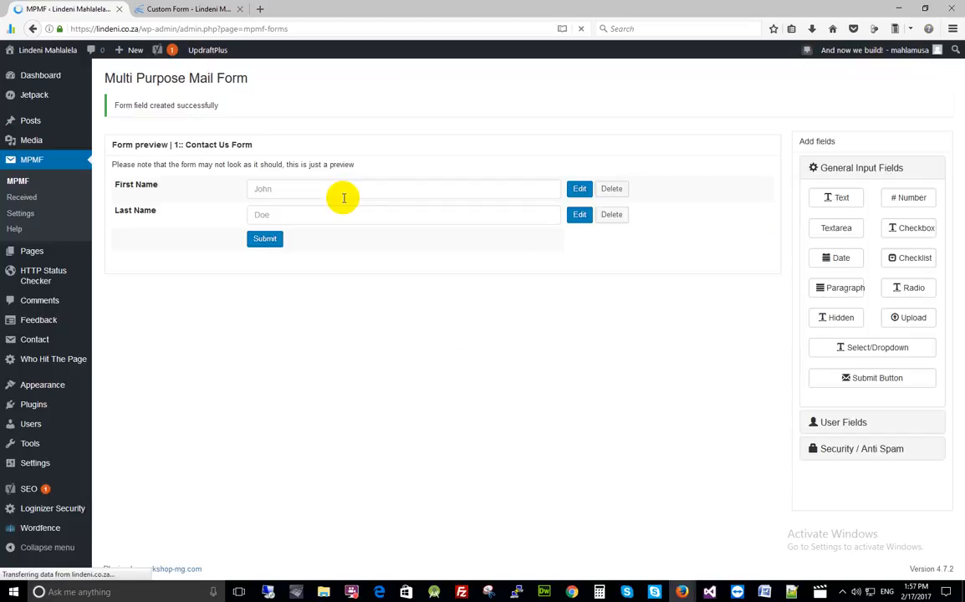
pyautogui.click(284, 216)
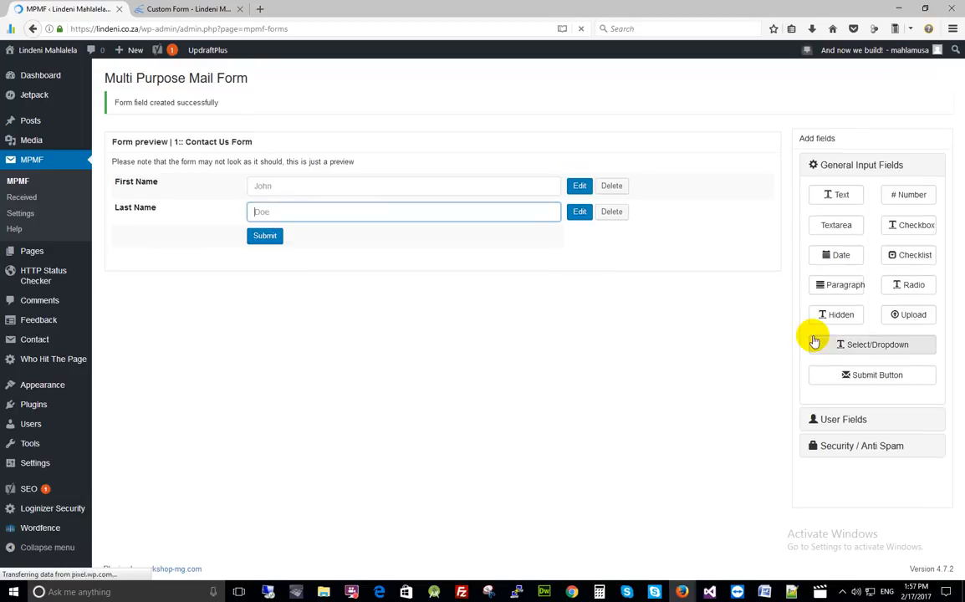
pyautogui.click(852, 418)
pyautogui.click(912, 252)
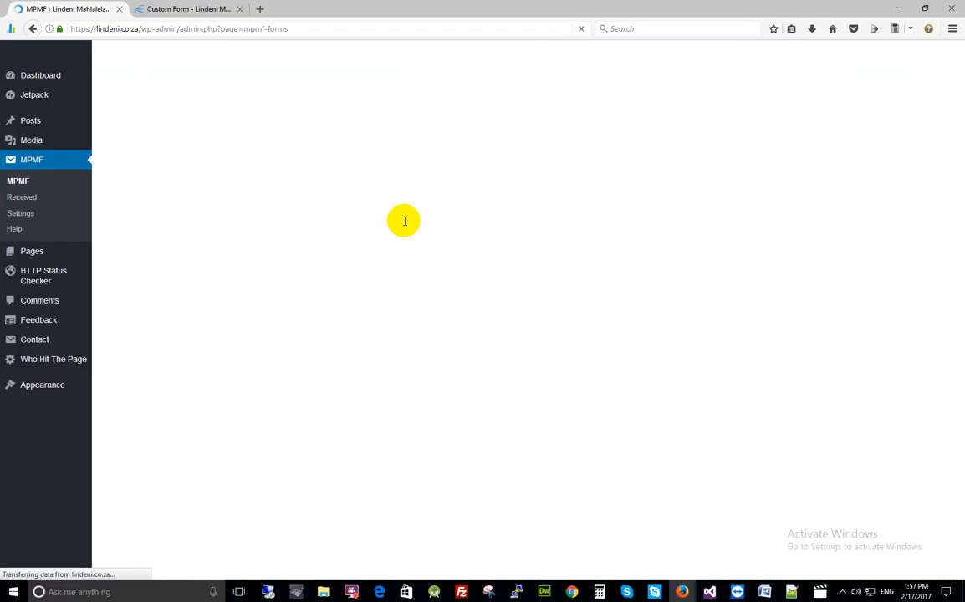
# - Try the new email field, then add a Phone Number field via User Fields > Telephone
pyautogui.click(338, 241)
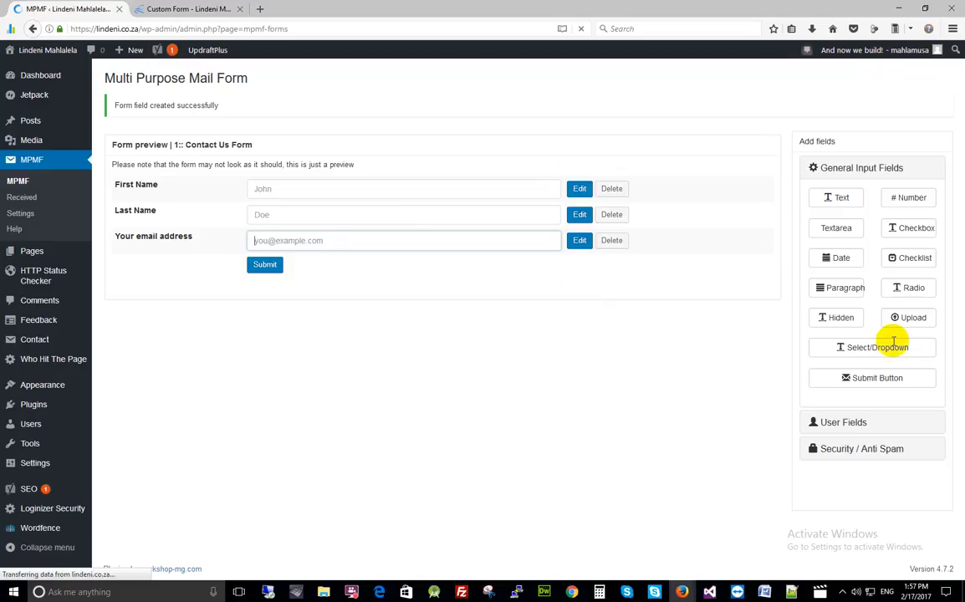
pyautogui.click(846, 420)
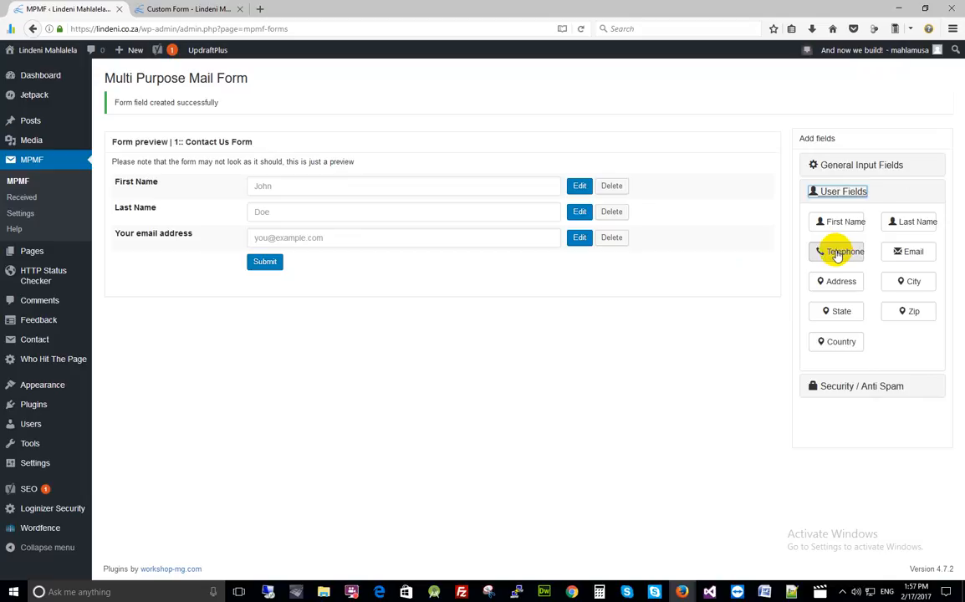
pyautogui.click(837, 252)
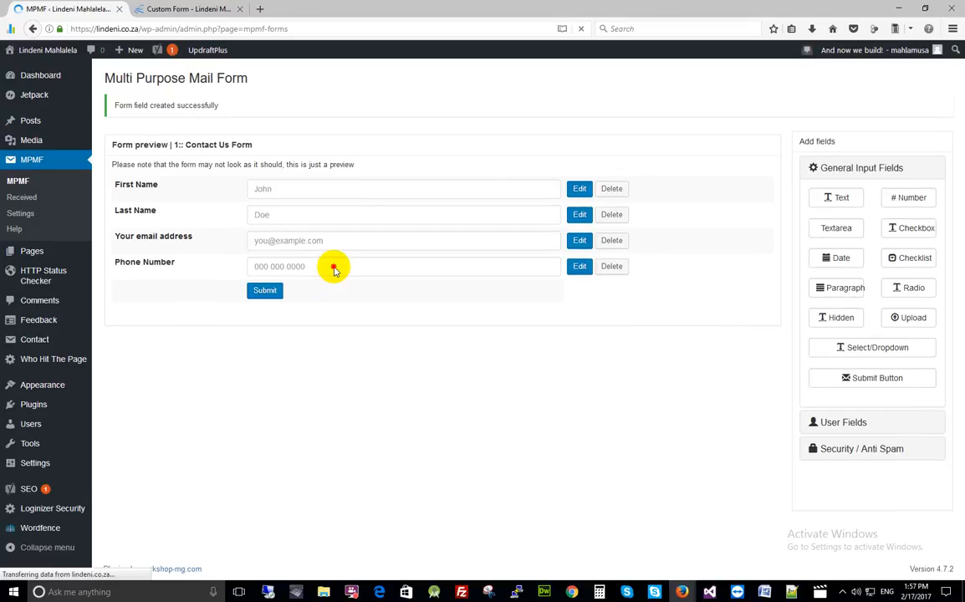
pyautogui.click(378, 262)
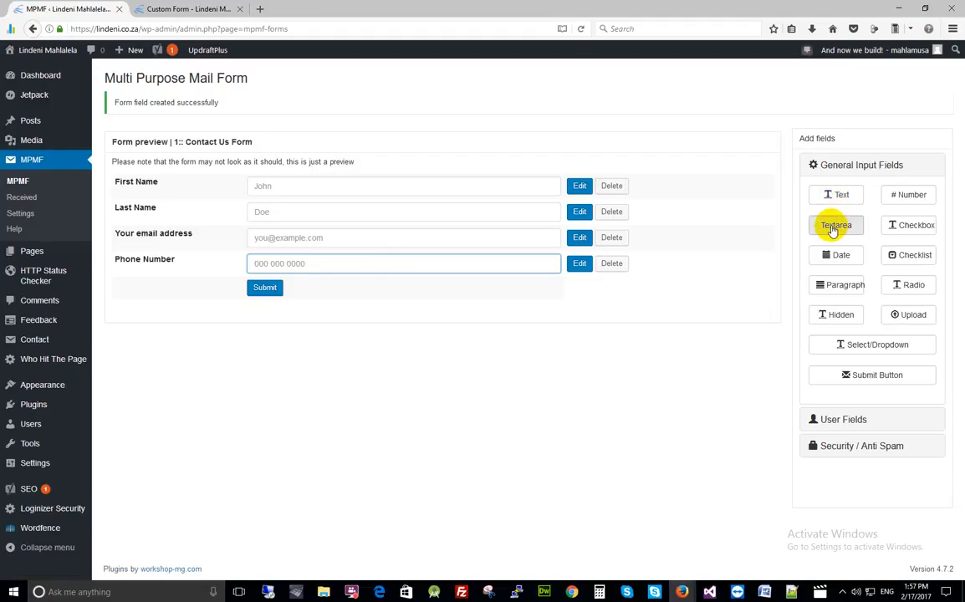
# - Start a textarea labelled 'Message' with placeholder 'Please type your message here'
pyautogui.click(832, 225)
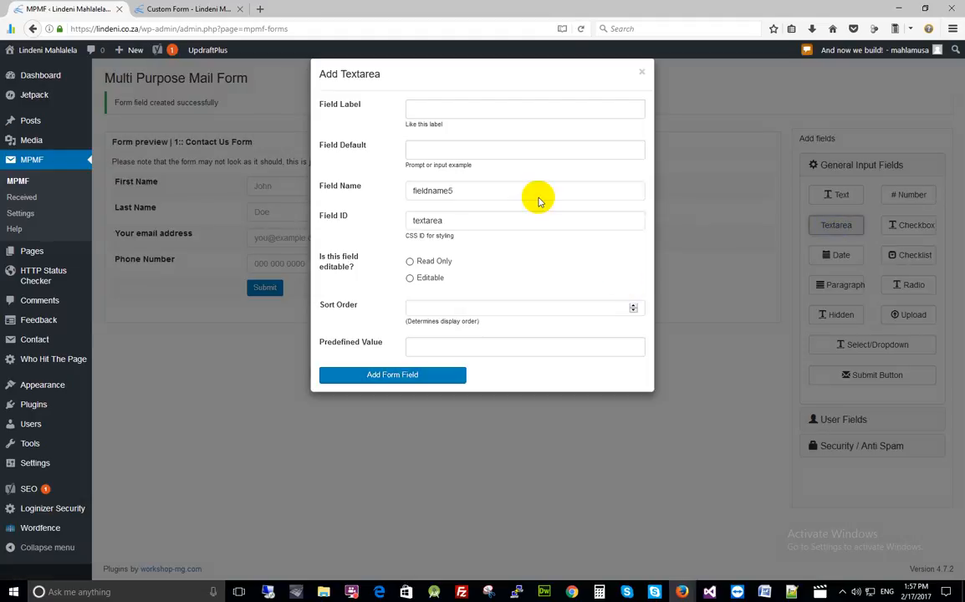
pyautogui.click(421, 107)
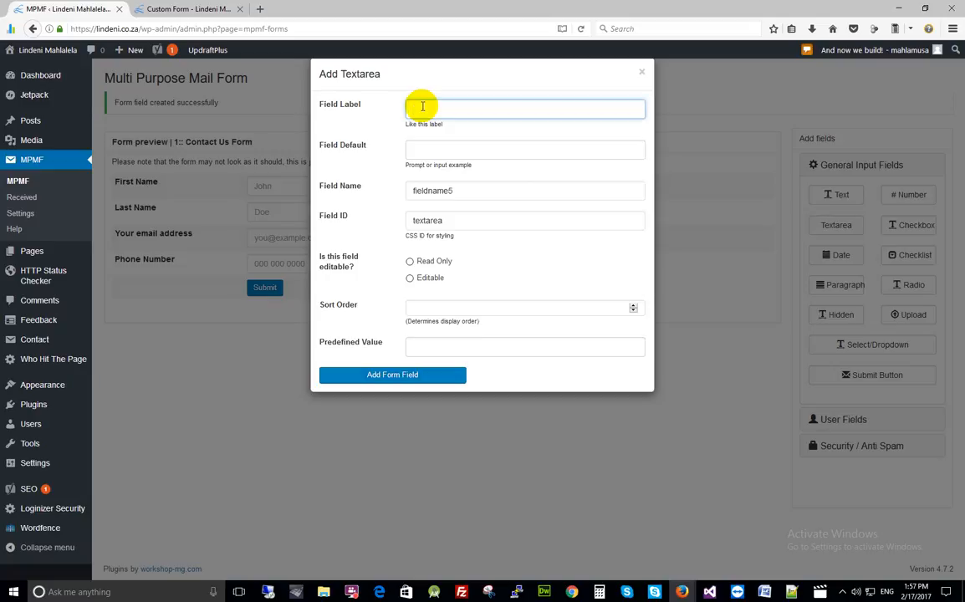
pyautogui.write('Message')
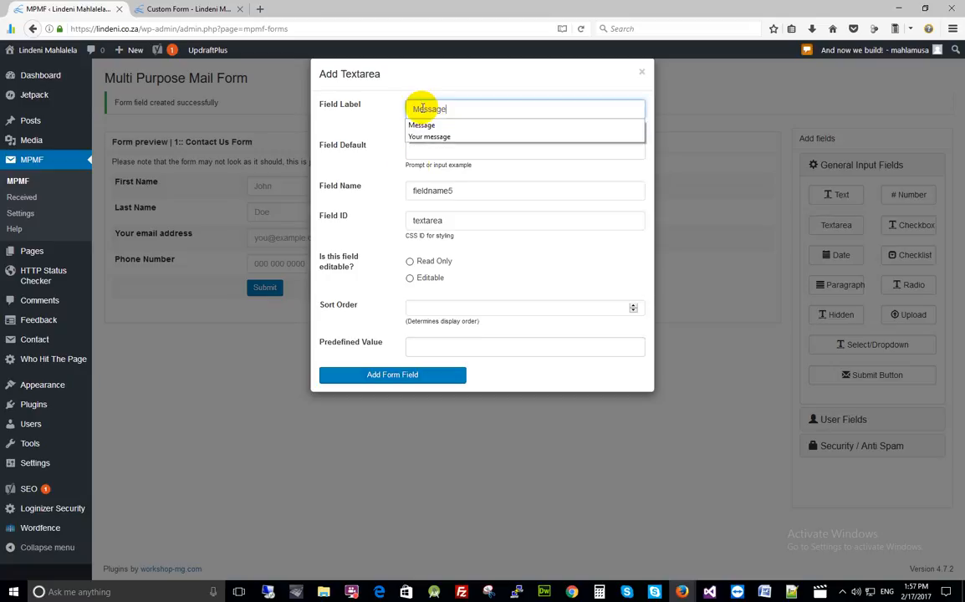
pyautogui.click(416, 150)
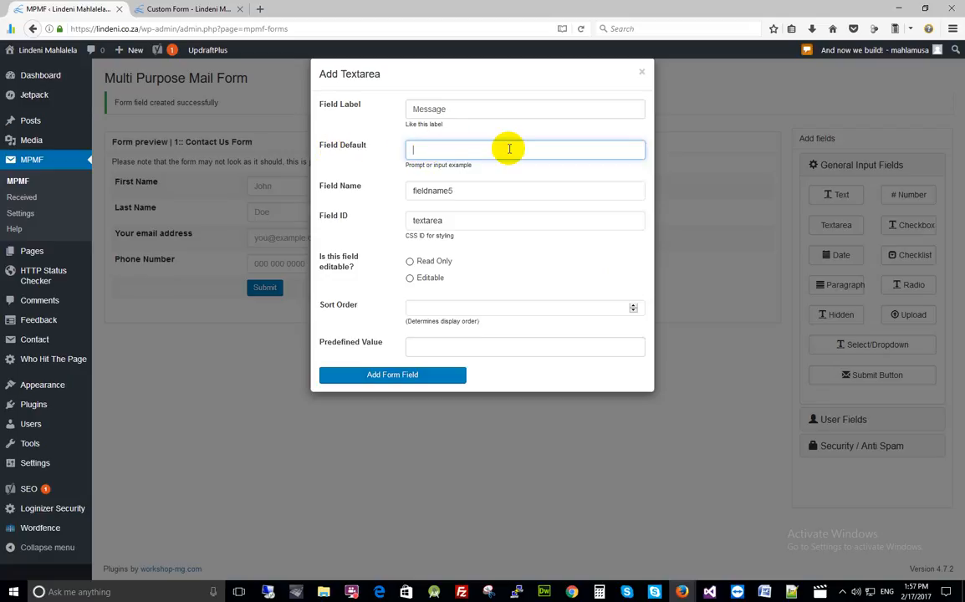
pyautogui.click(428, 153)
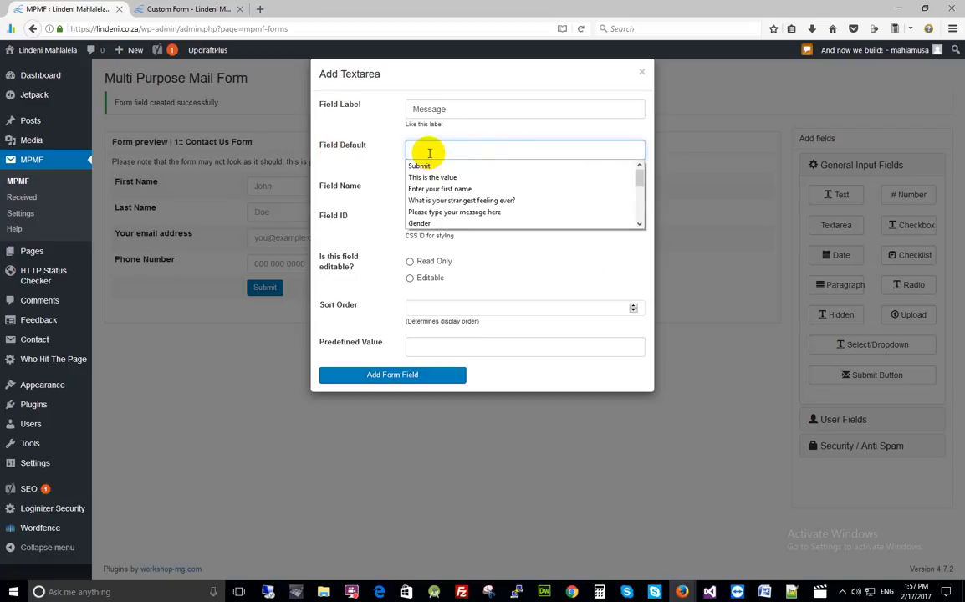
pyautogui.click(443, 211)
pyautogui.moveTo(537, 150); pyautogui.dragTo(409, 150)
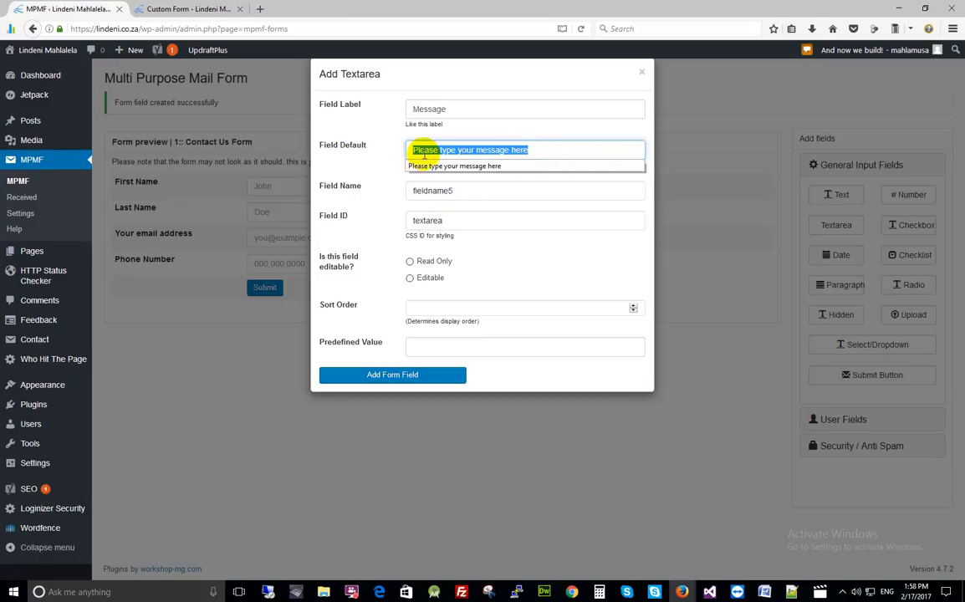
pyautogui.click(585, 150)
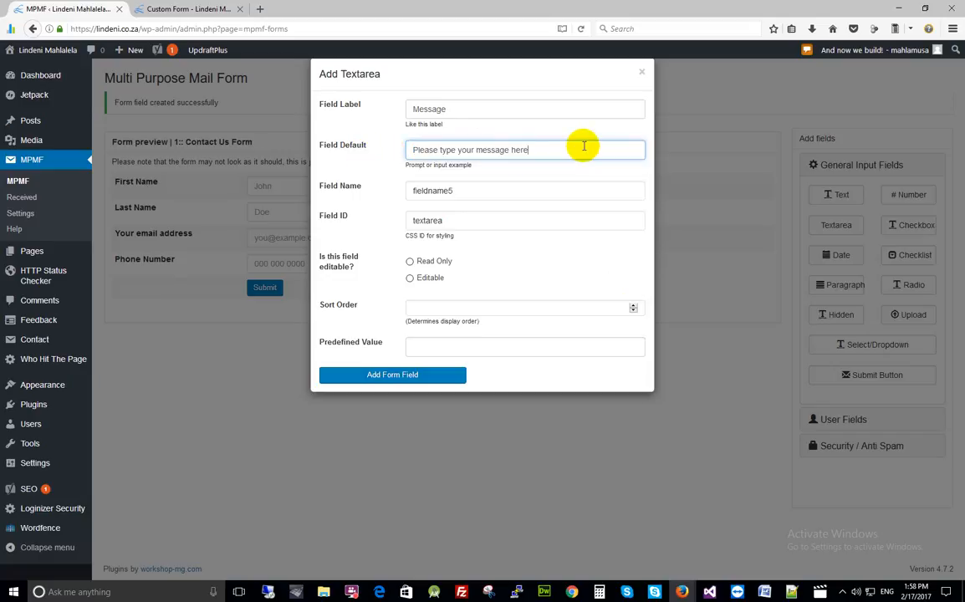
pyautogui.click(409, 277)
pyautogui.moveTo(450, 284); pyautogui.dragTo(412, 278)
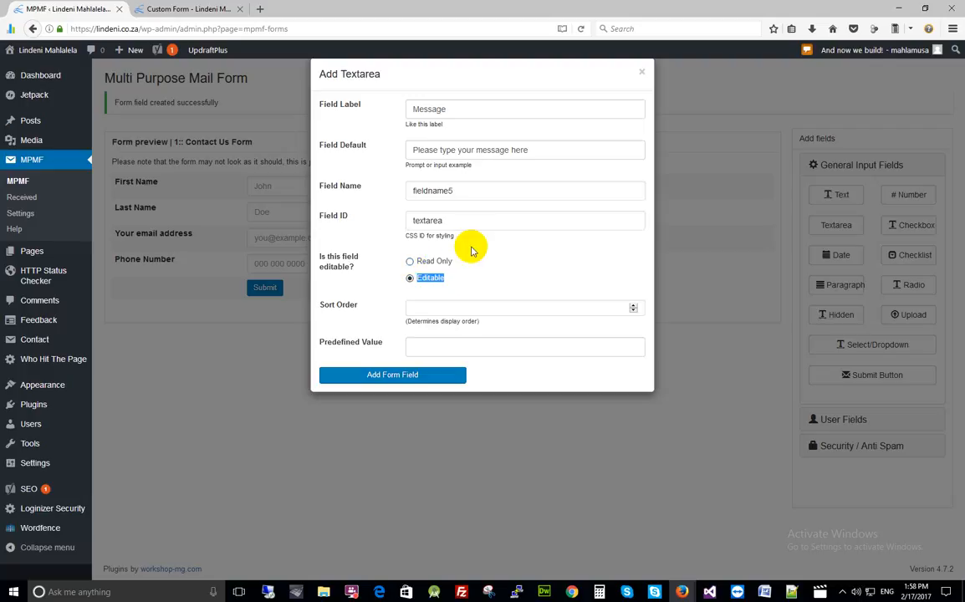
pyautogui.click(530, 151)
# - Set sort order 5 and predefined value 'Please type your message here', then add the field
pyautogui.click(423, 309)
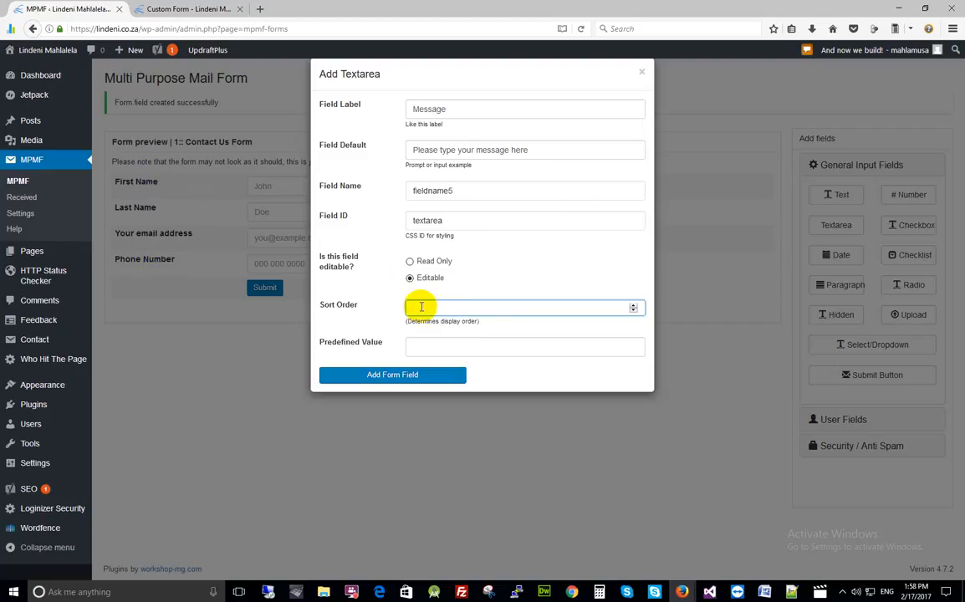
pyautogui.press('BackSpace')
pyautogui.write('5')
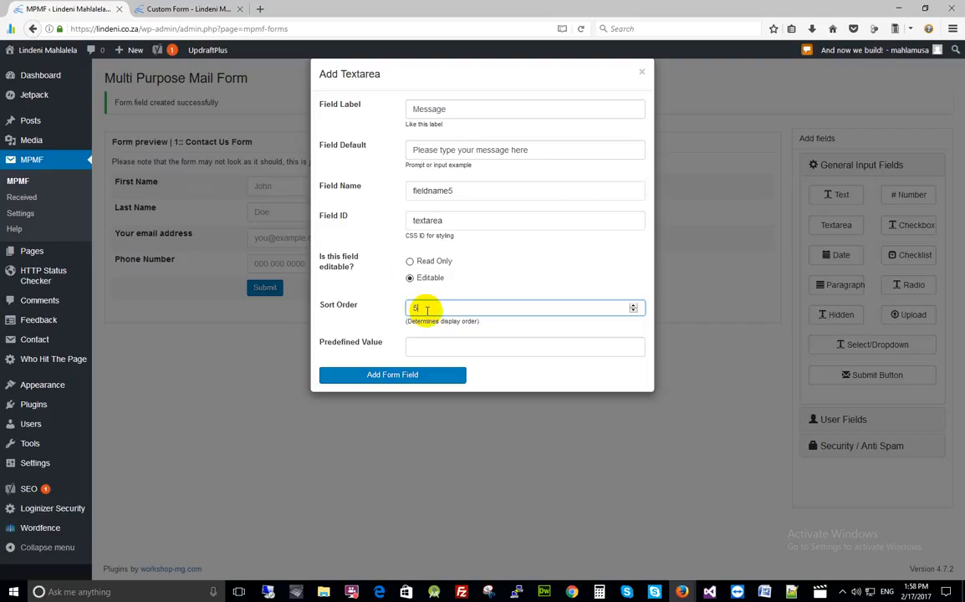
pyautogui.click(425, 350)
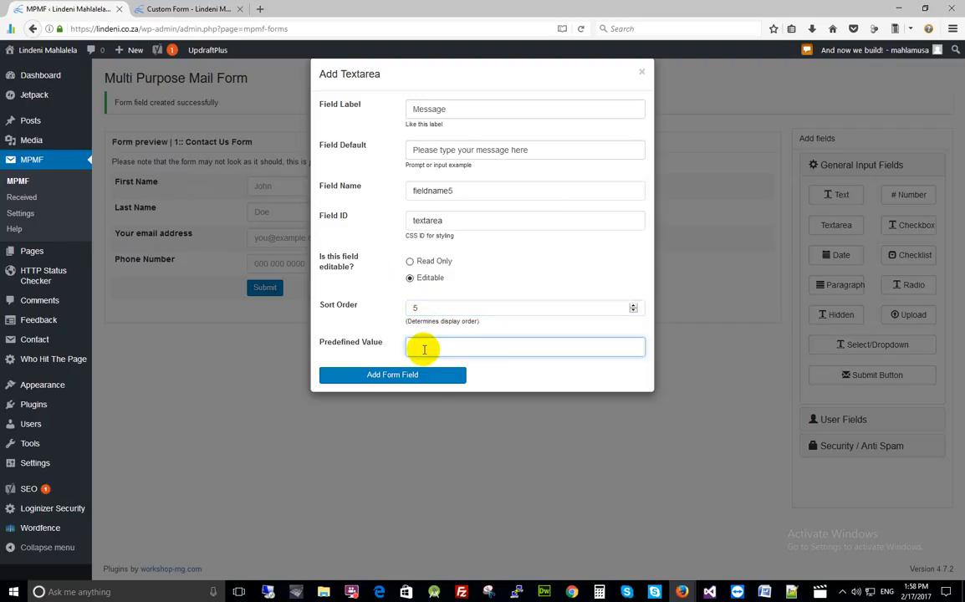
pyautogui.write('[mpmfcustom id="1"]')
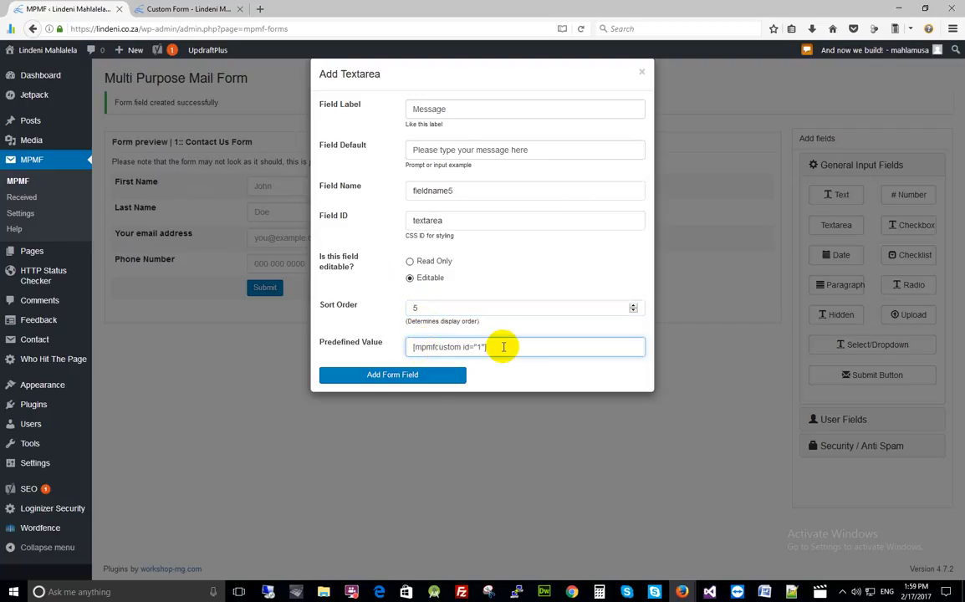
pyautogui.moveTo(493, 347); pyautogui.dragTo(393, 408)
pyautogui.press('BackSpace')
pyautogui.moveTo(564, 148); pyautogui.dragTo(382, 156)
pyautogui.hotkey('ctrl', 'c')
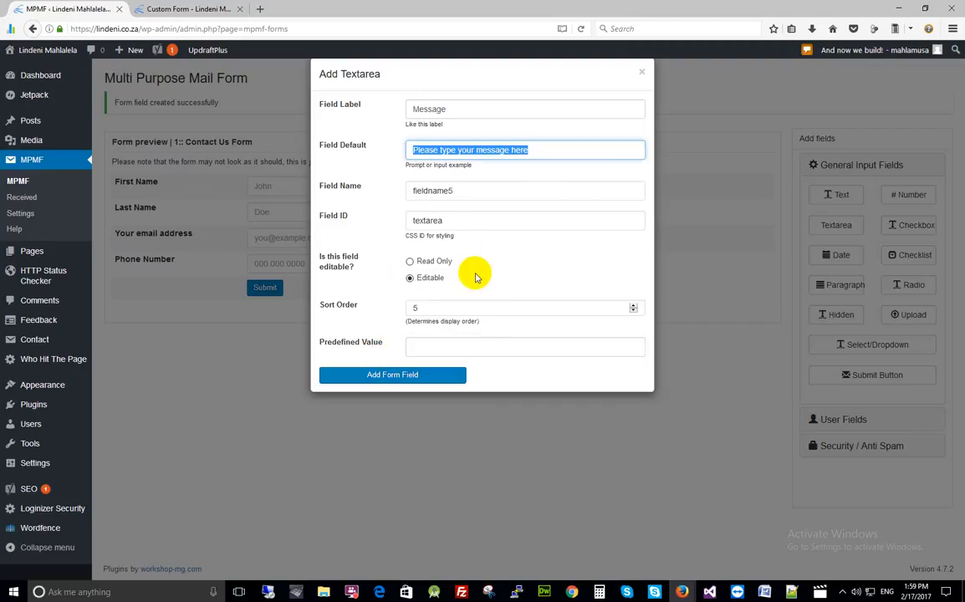
pyautogui.click(449, 344)
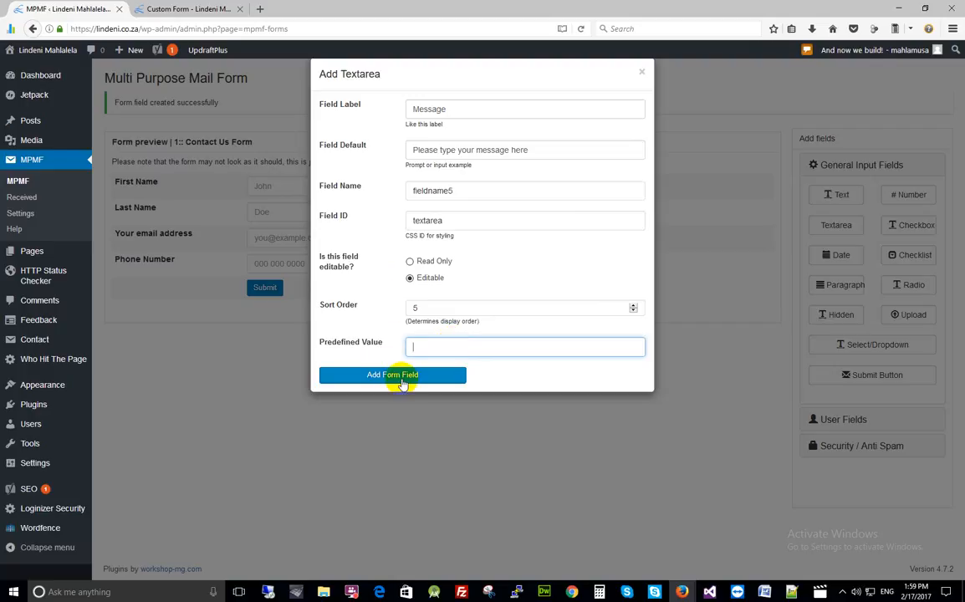
pyautogui.click(418, 343)
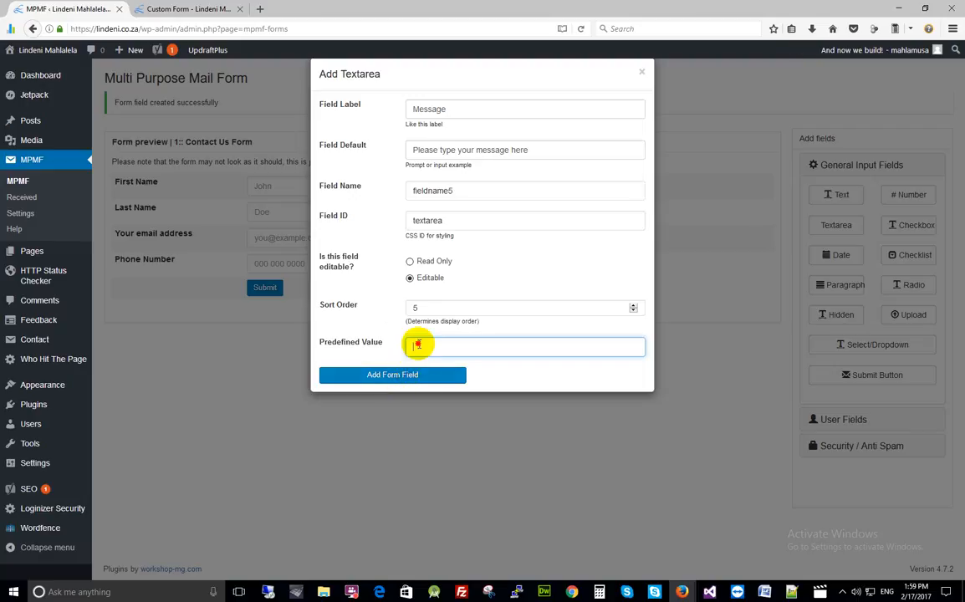
pyautogui.hotkey('ctrl', 'v')
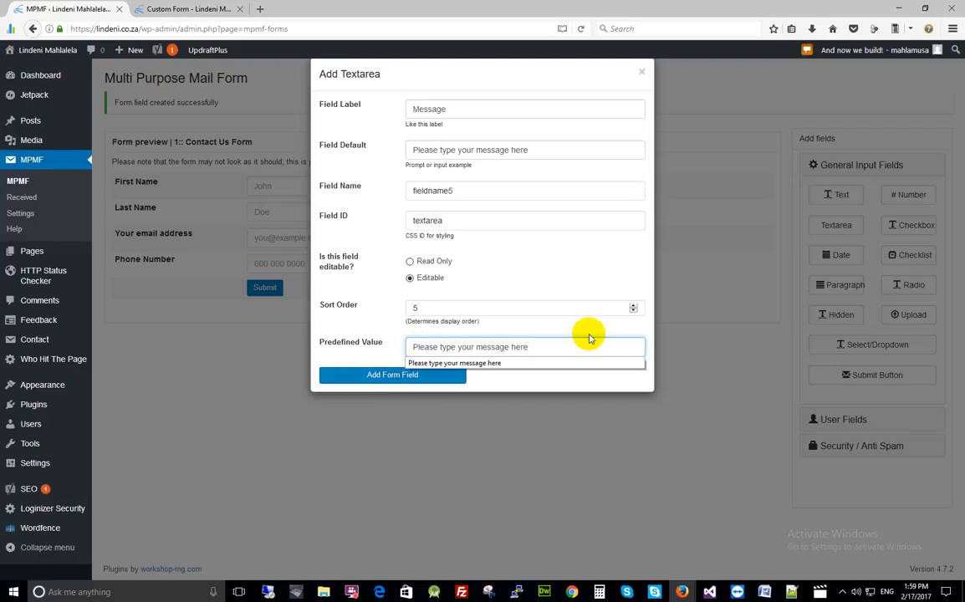
pyautogui.click(509, 332)
pyautogui.click(409, 375)
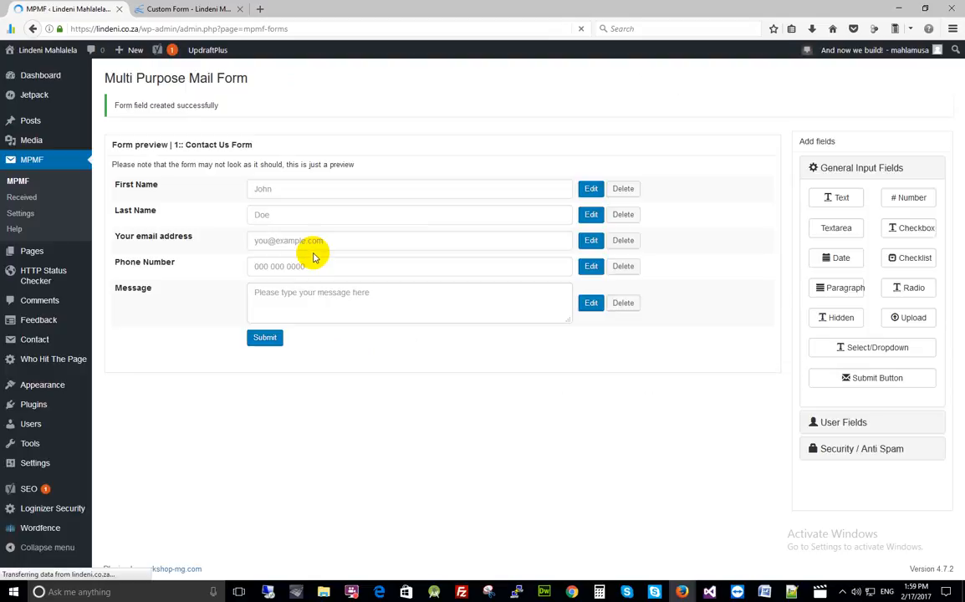
# - Reload the live Custom Form page, check its First Name and Message fields, then return to MPMF
pyautogui.click(297, 294)
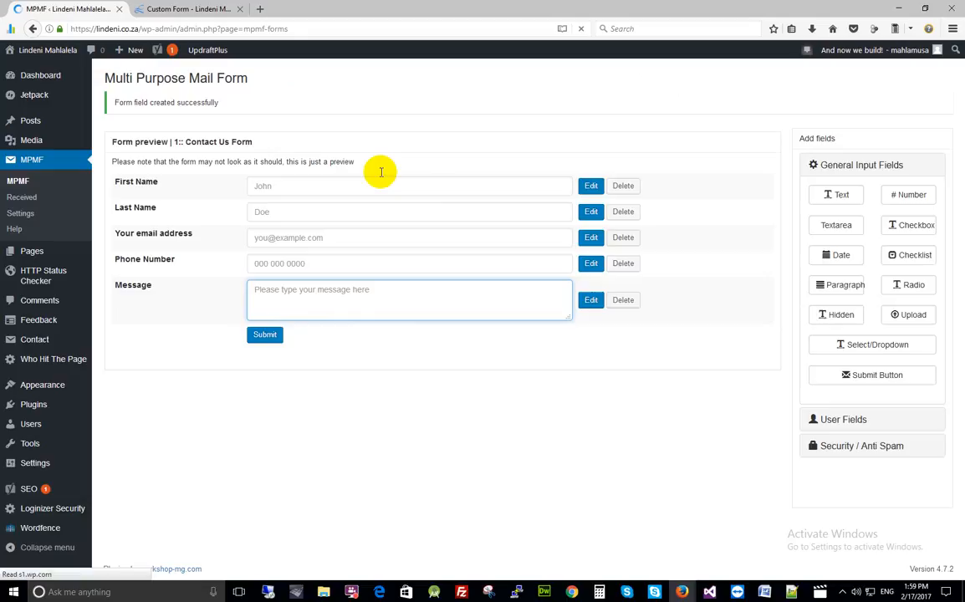
pyautogui.click(163, 9)
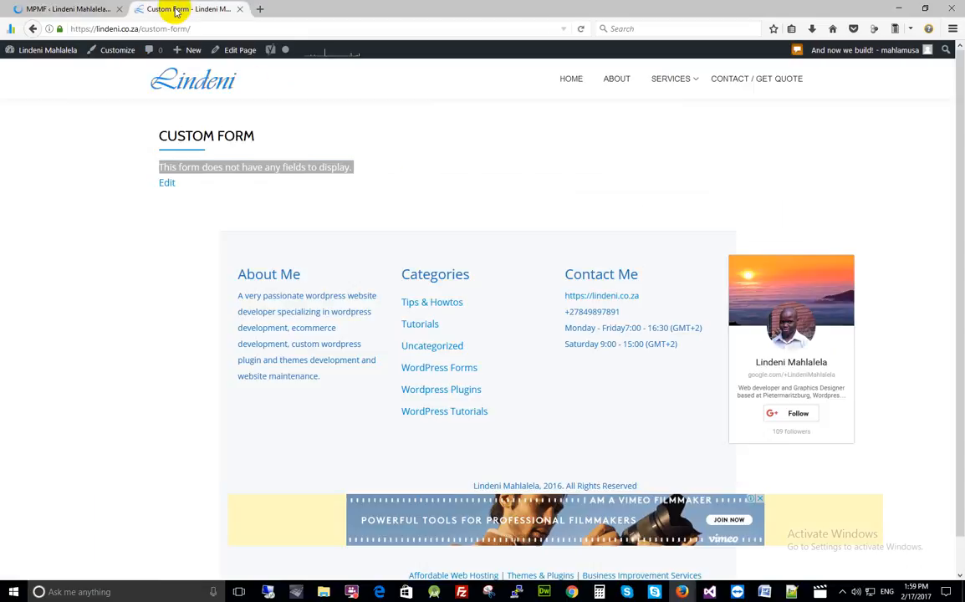
pyautogui.click(581, 29)
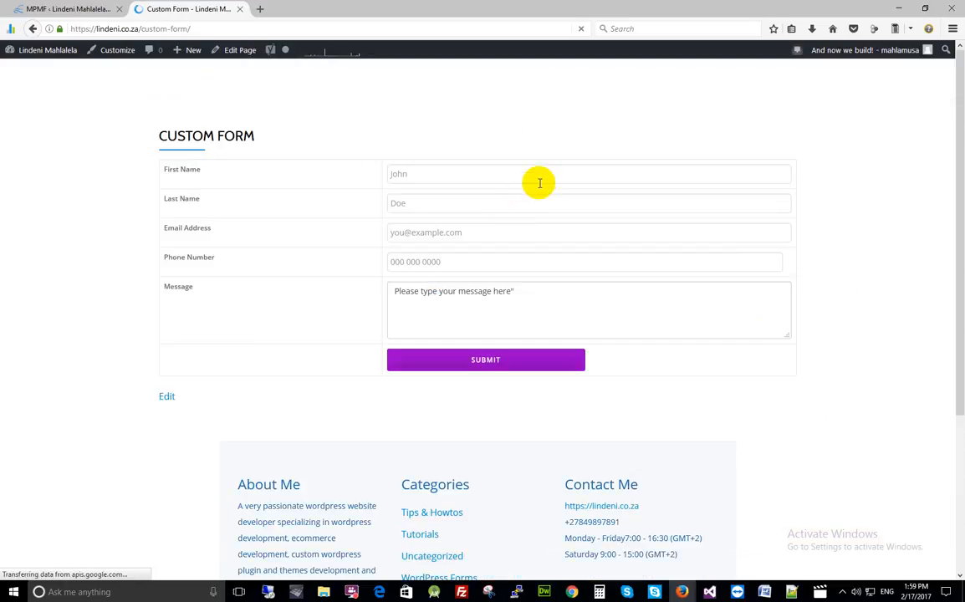
pyautogui.click(419, 174)
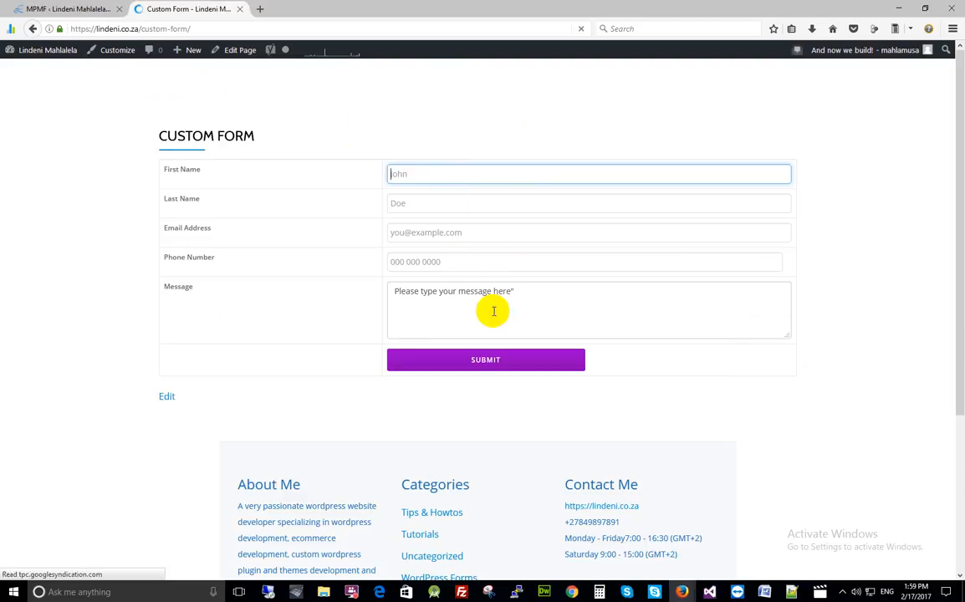
pyautogui.click(544, 303)
pyautogui.click(64, 9)
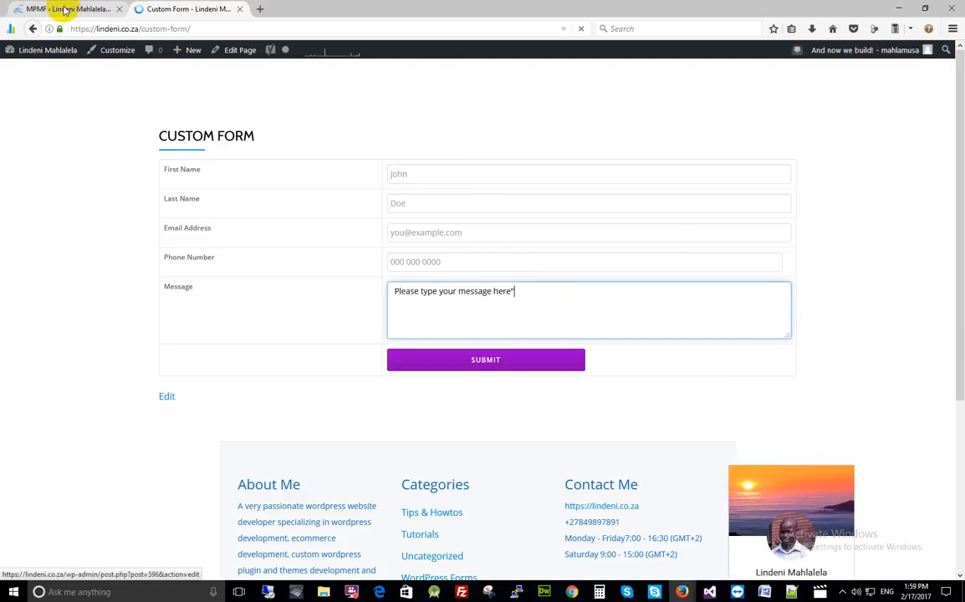
# - Add a Re-Captcha field from Security / Anti Spam beneath the Message field
pyautogui.click(301, 306)
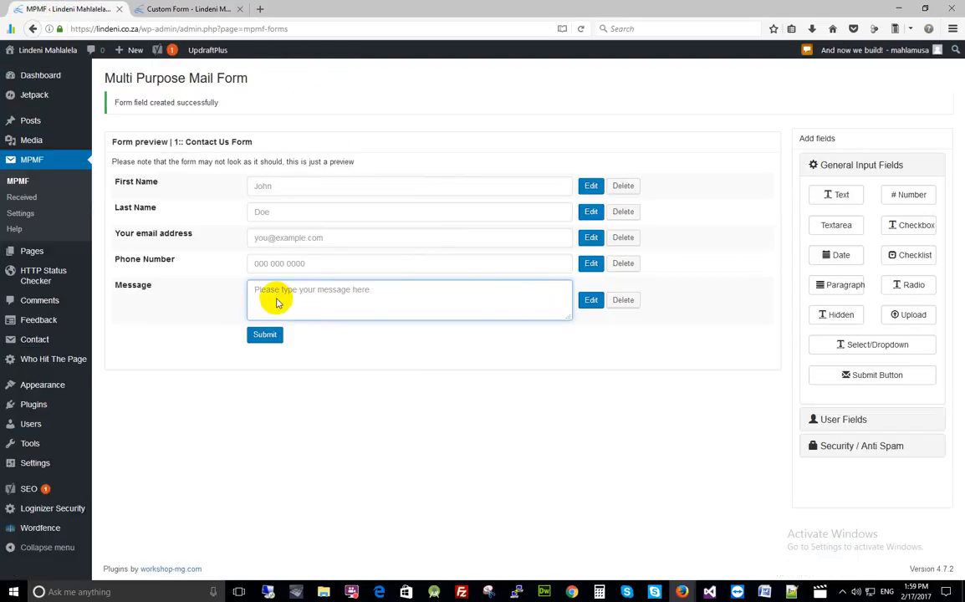
pyautogui.click(882, 447)
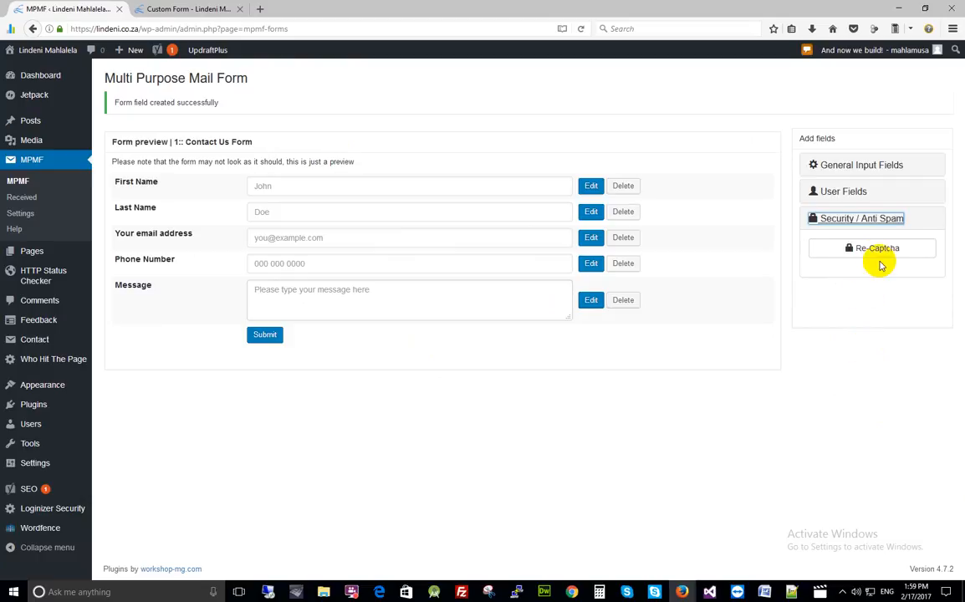
pyautogui.click(884, 251)
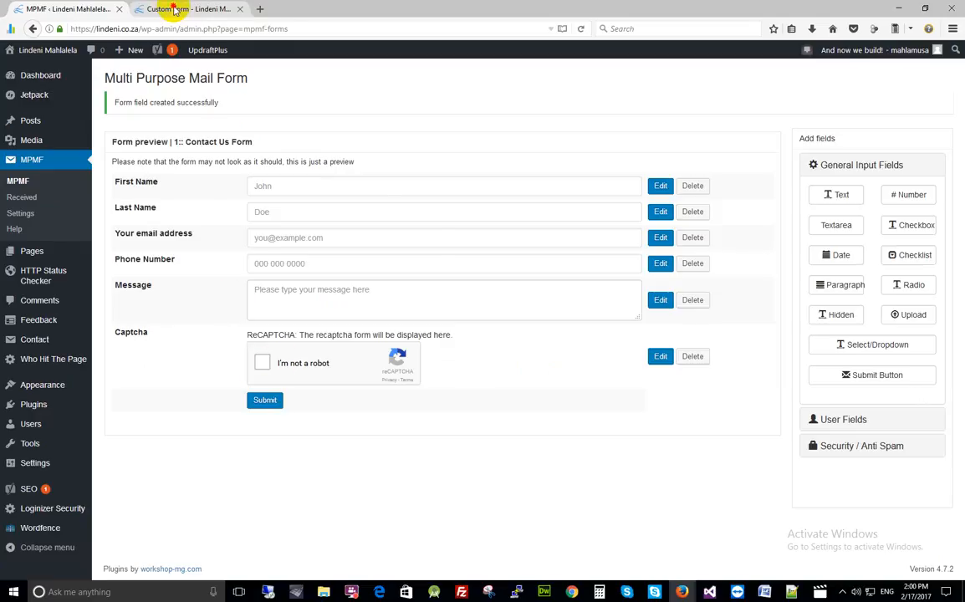
pyautogui.click(157, 8)
# - Reload the live Custom Form page so the reCAPTCHA 'I'm not a robot' check appears above Submit
pyautogui.click(580, 28)
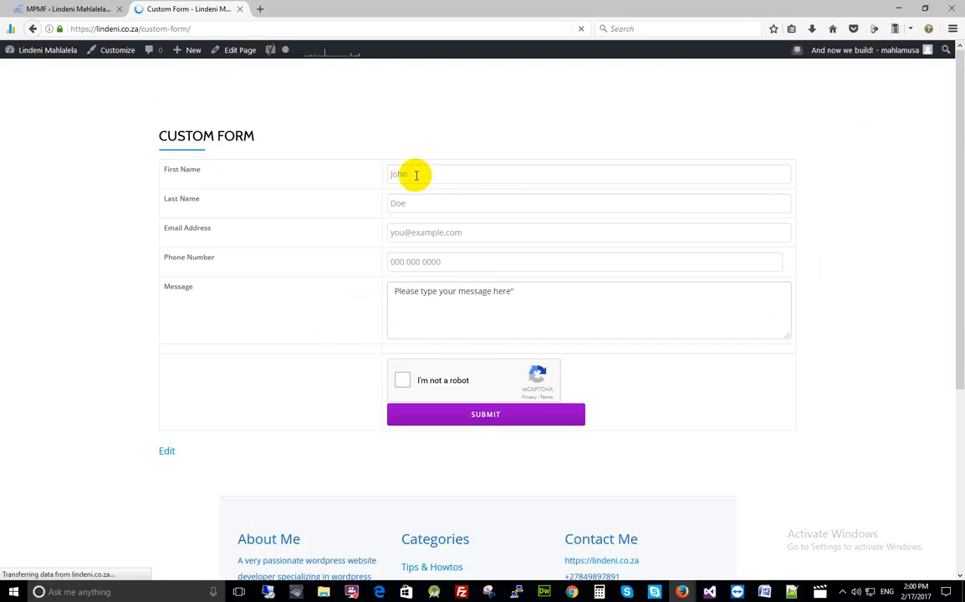
# - Enter the tester's first name, last name and e-mail address, accepting the autocomplete suggestions
pyautogui.click(415, 175)
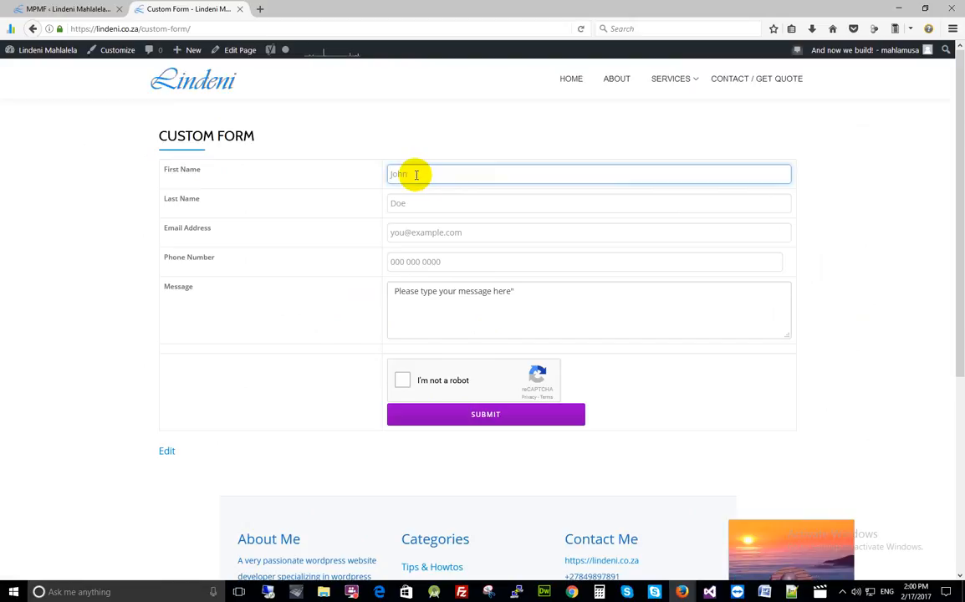
pyautogui.press('Escape')
pyautogui.press('Tab')
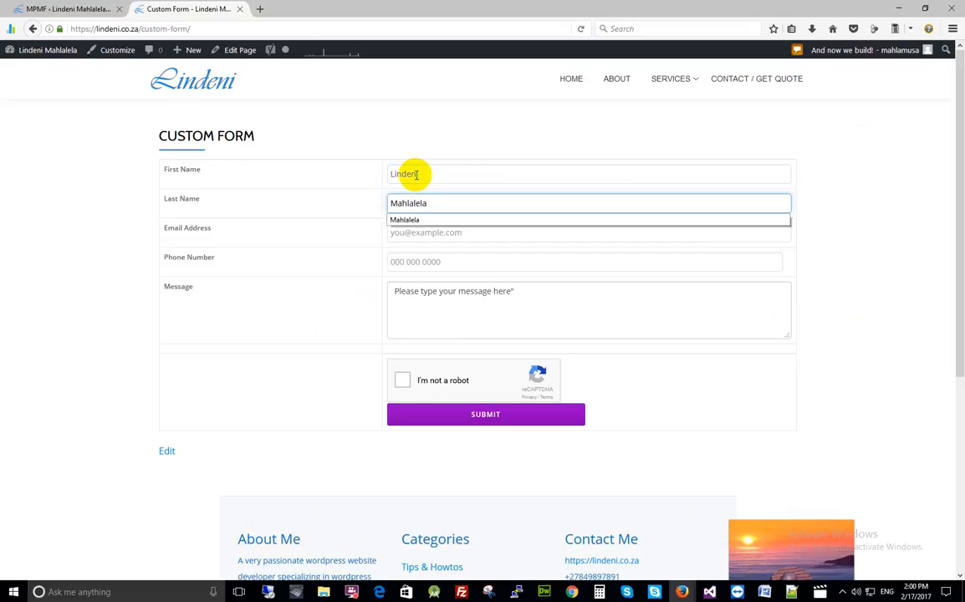
pyautogui.press('Tab')
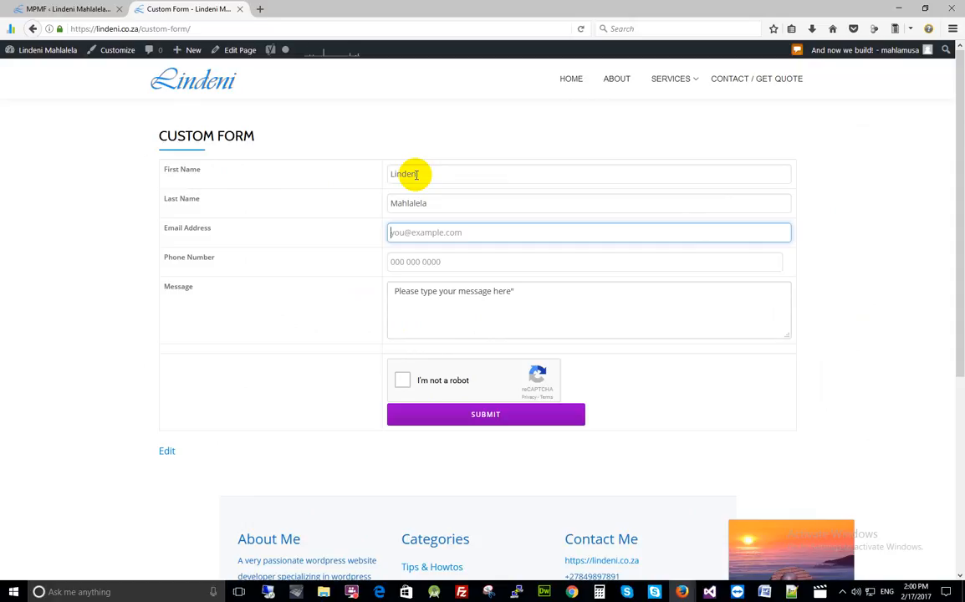
pyautogui.write('ma')
pyautogui.press('BackSpace')
pyautogui.write('him')
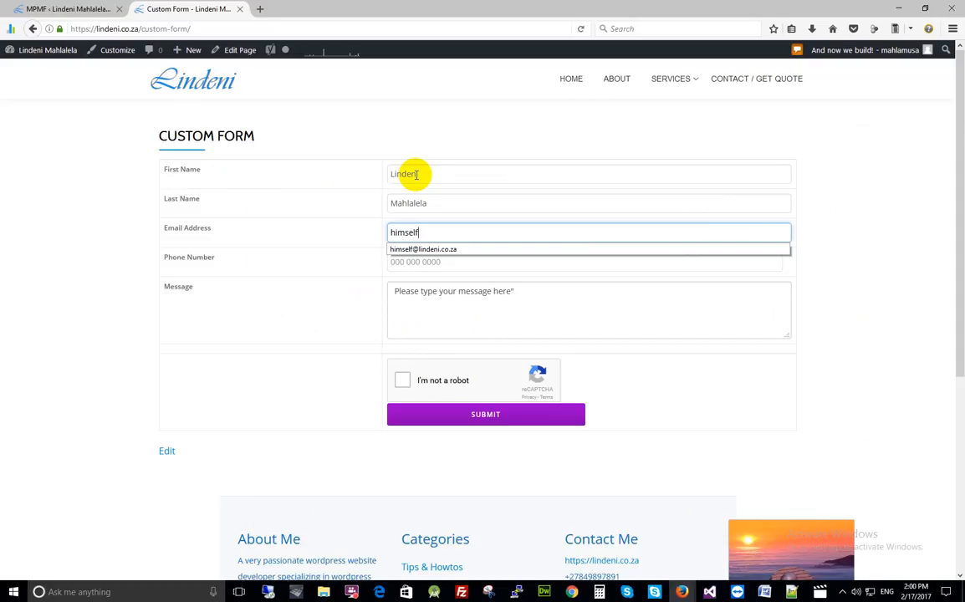
pyautogui.write('self')
pyautogui.click(428, 248)
# - Fill in the tester's phone number and begin typing a test message
pyautogui.click(436, 261)
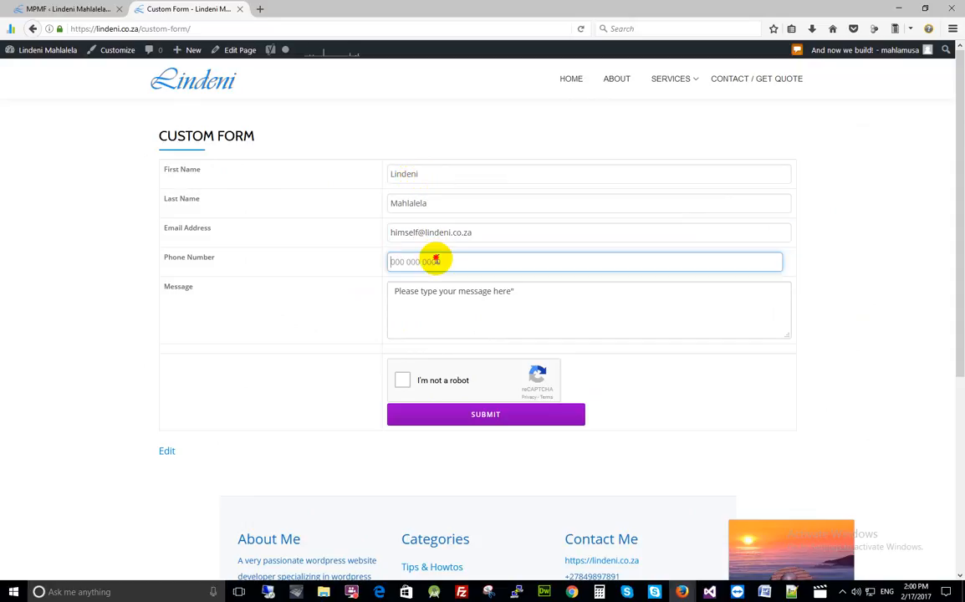
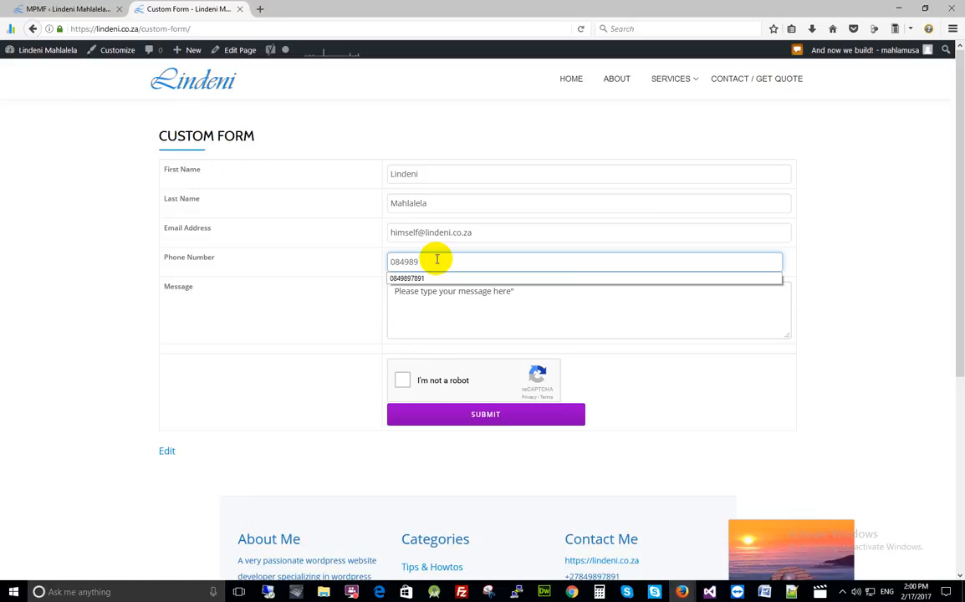
pyautogui.press('Tab')
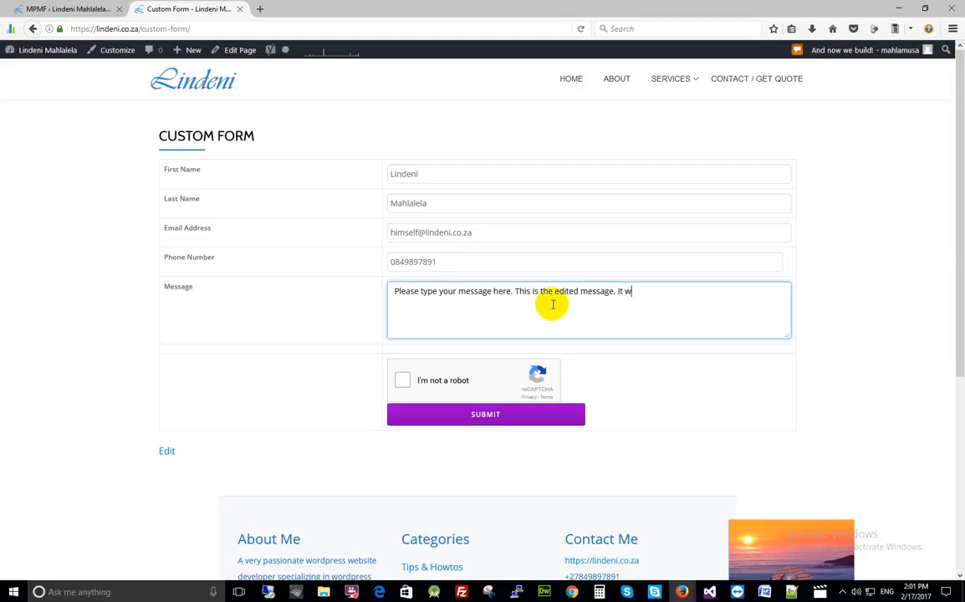
pyautogui.write('be displayed in the received')
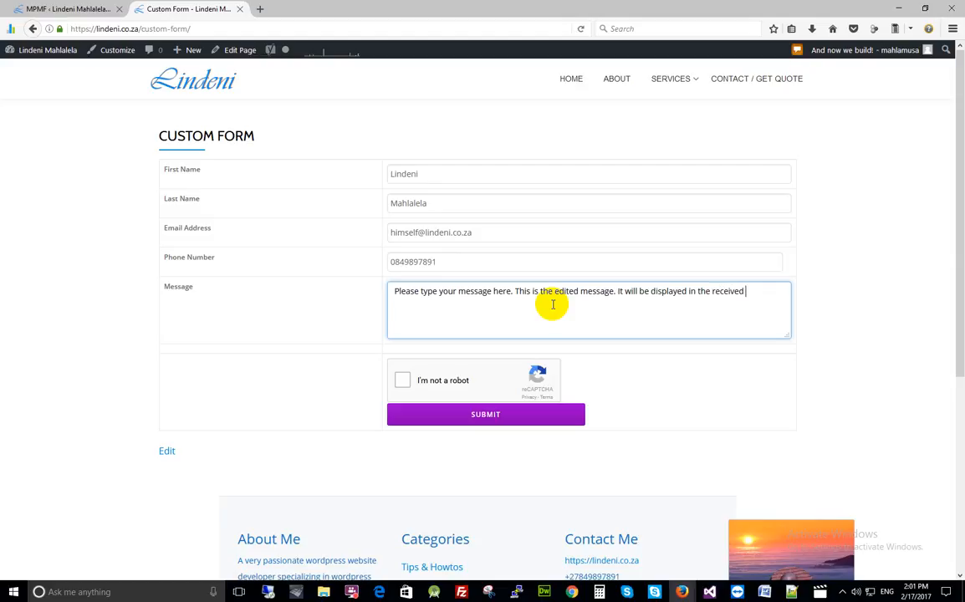
pyautogui.write('messages page in the da')
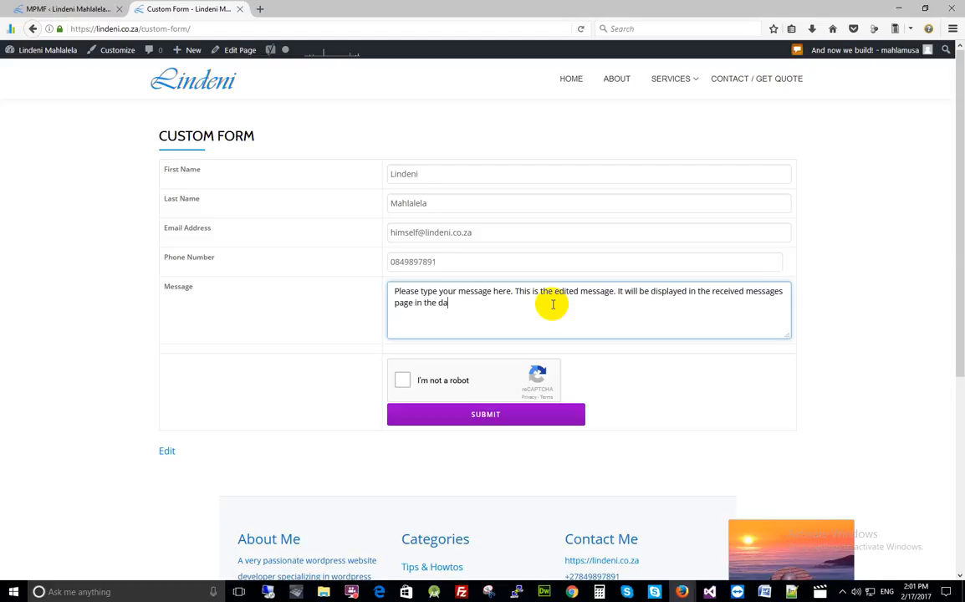
pyautogui.write('oard.')
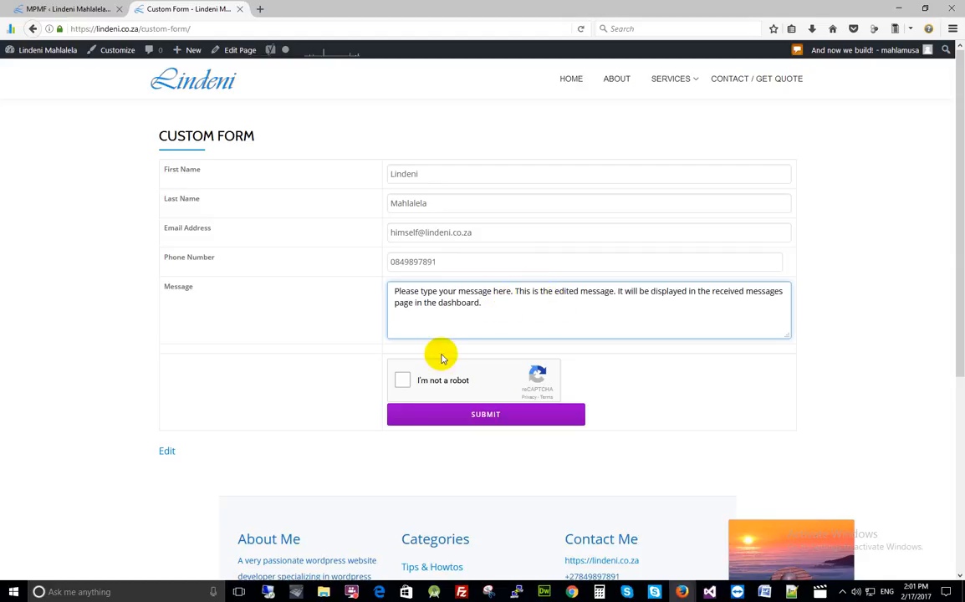
# - Tick 'I'm not a robot', pick every storefront tile in the image challenge, and verify
pyautogui.click(404, 381)
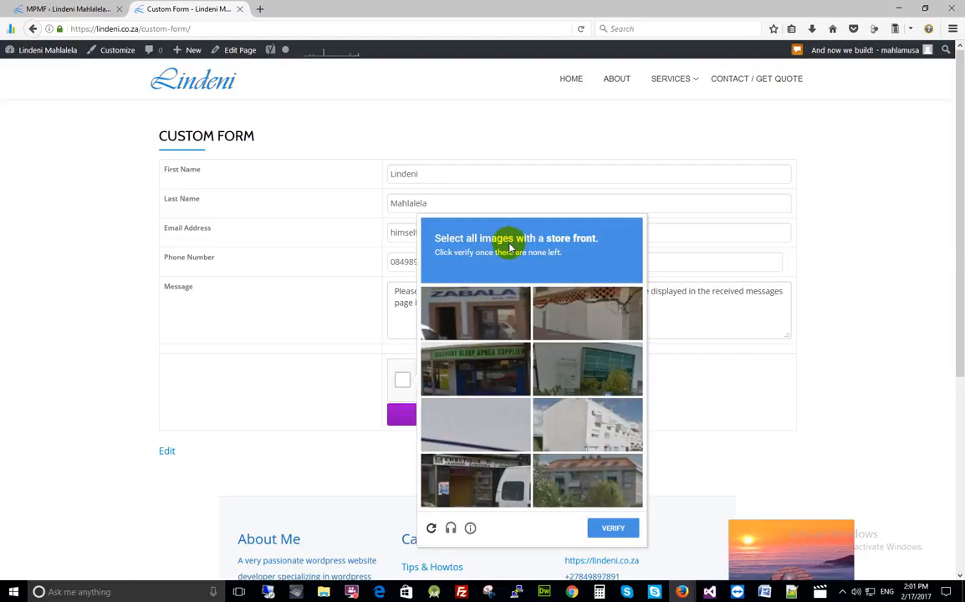
pyautogui.scroll(-1, 485, 271)
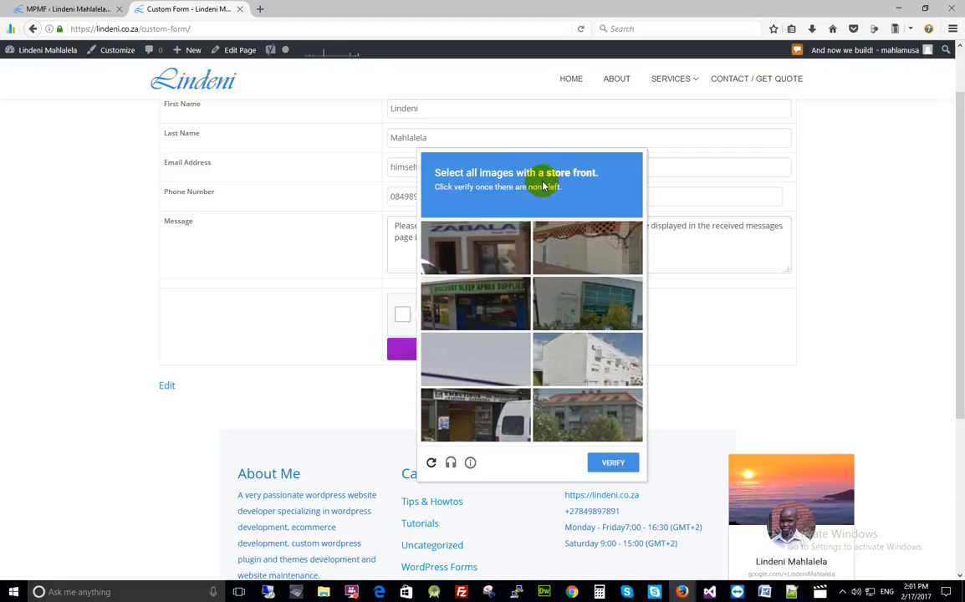
pyautogui.click(477, 250)
pyautogui.click(512, 302)
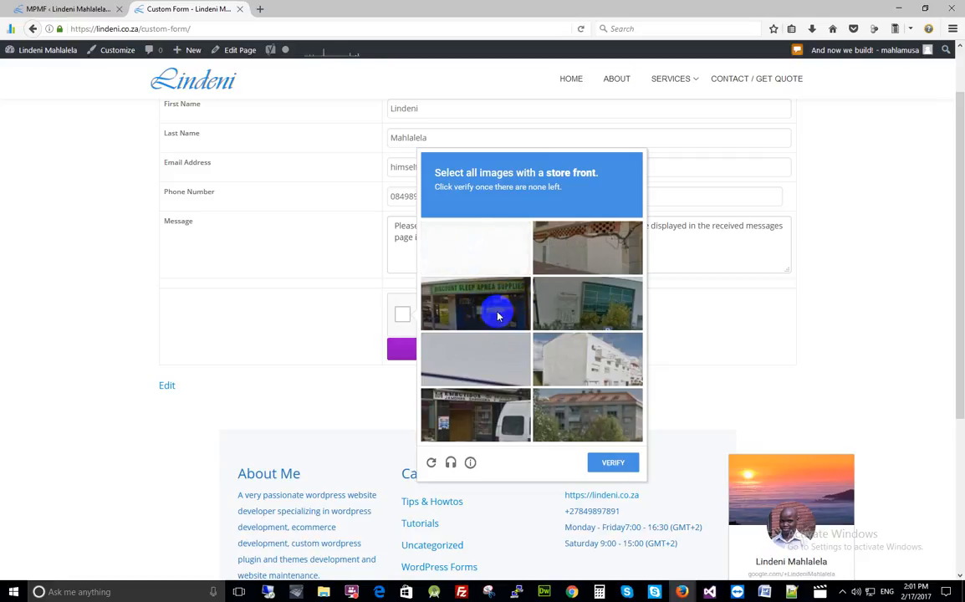
pyautogui.click(482, 306)
pyautogui.click(481, 418)
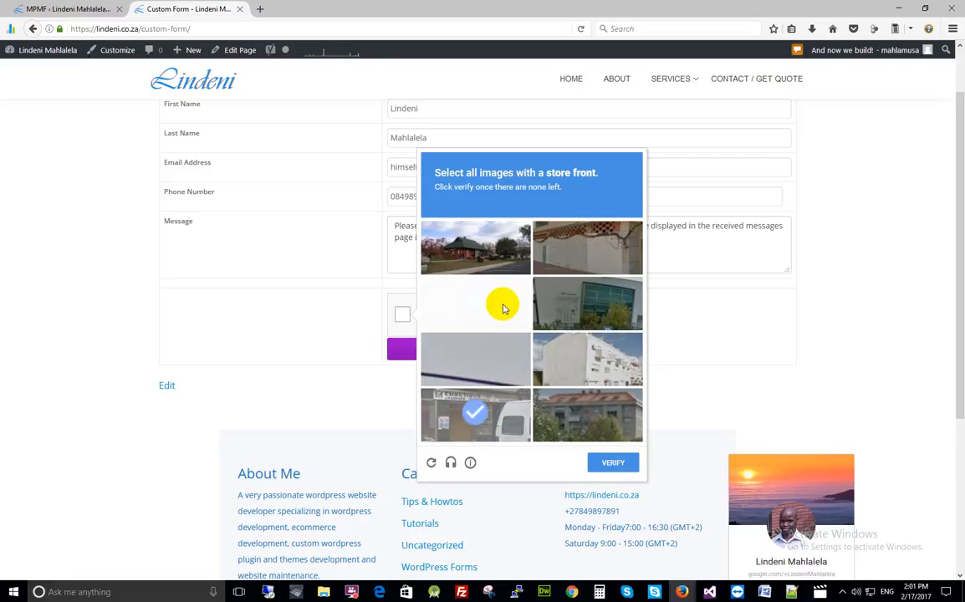
pyautogui.click(601, 428)
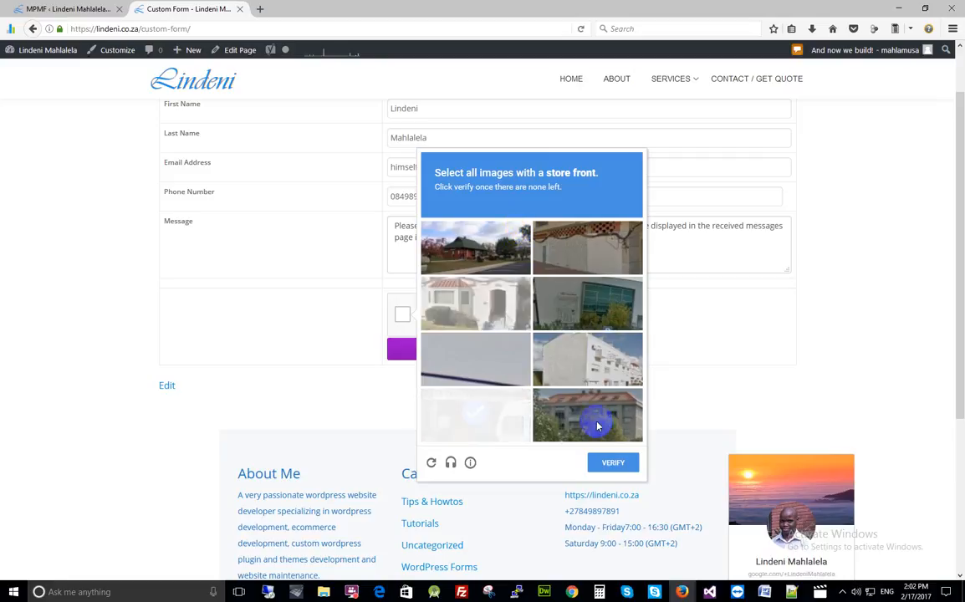
pyautogui.click(611, 464)
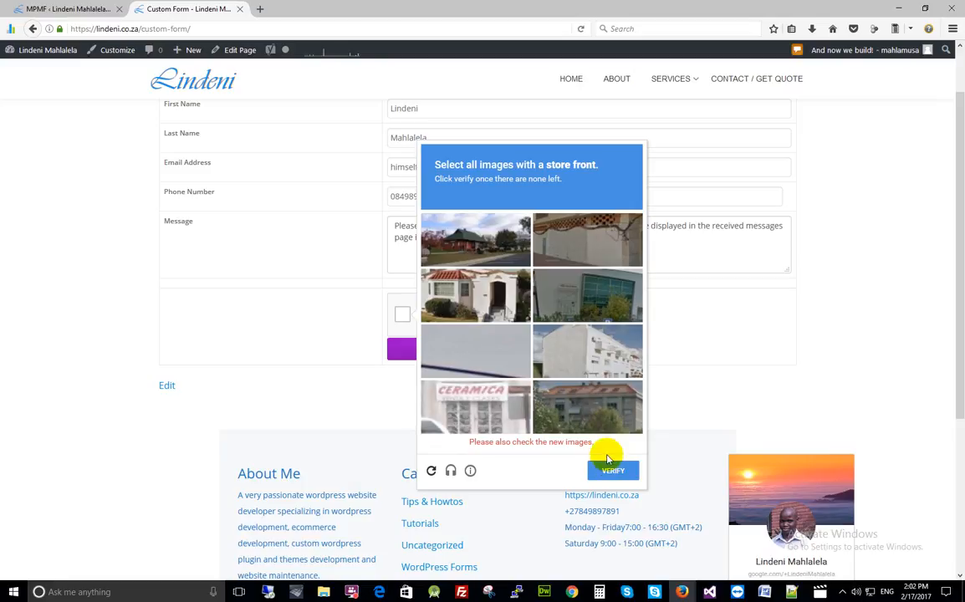
pyautogui.click(465, 398)
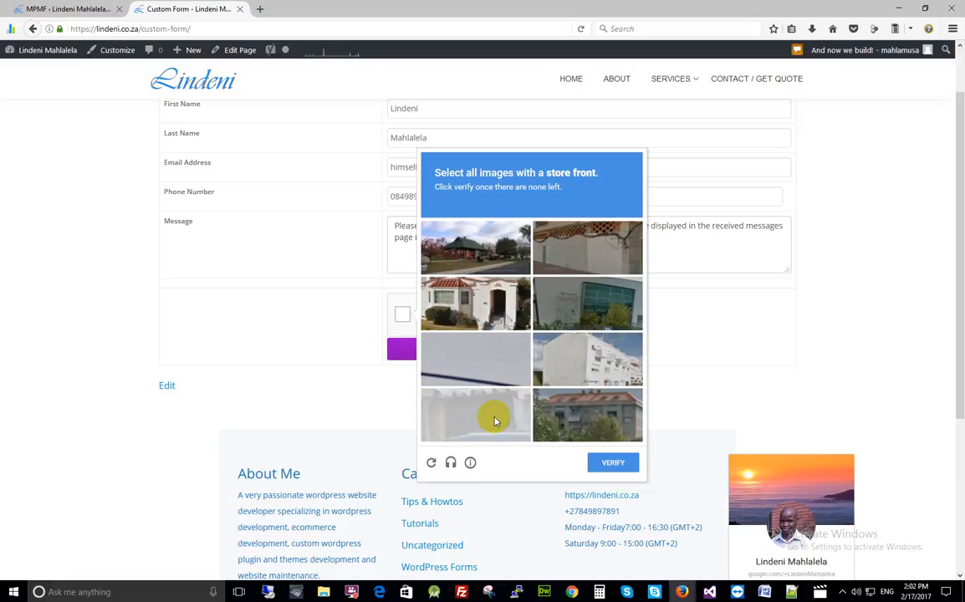
pyautogui.click(608, 466)
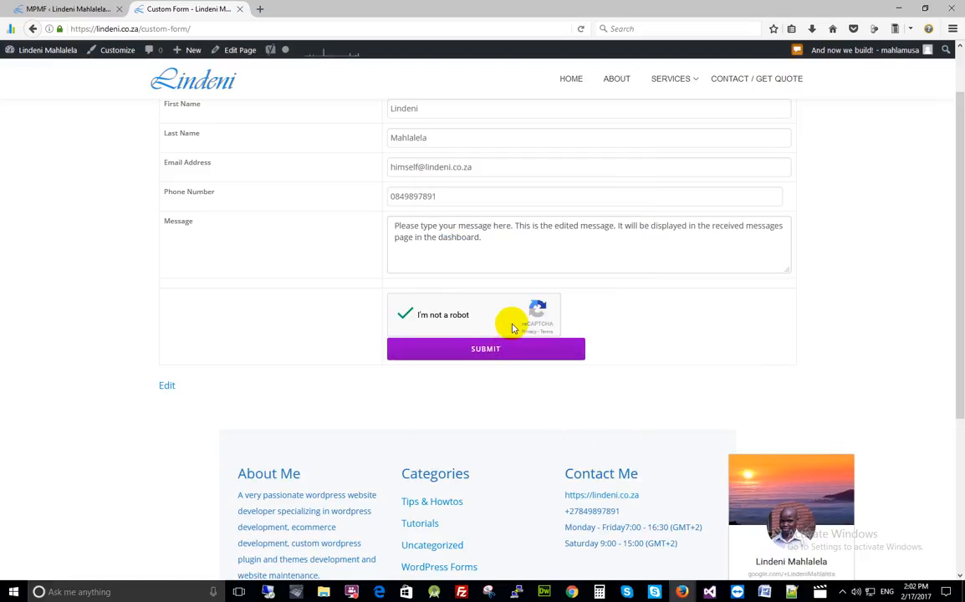
# - Submit the form and highlight the 'Thank you, your message has been sent' and e-mail confirmation lines
pyautogui.click(502, 354)
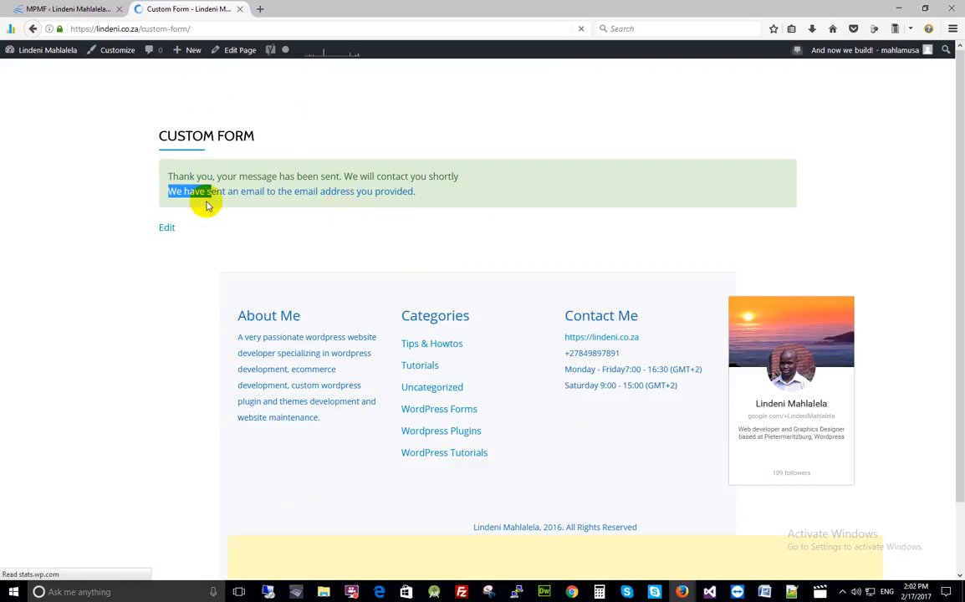
pyautogui.moveTo(211, 179); pyautogui.dragTo(456, 180)
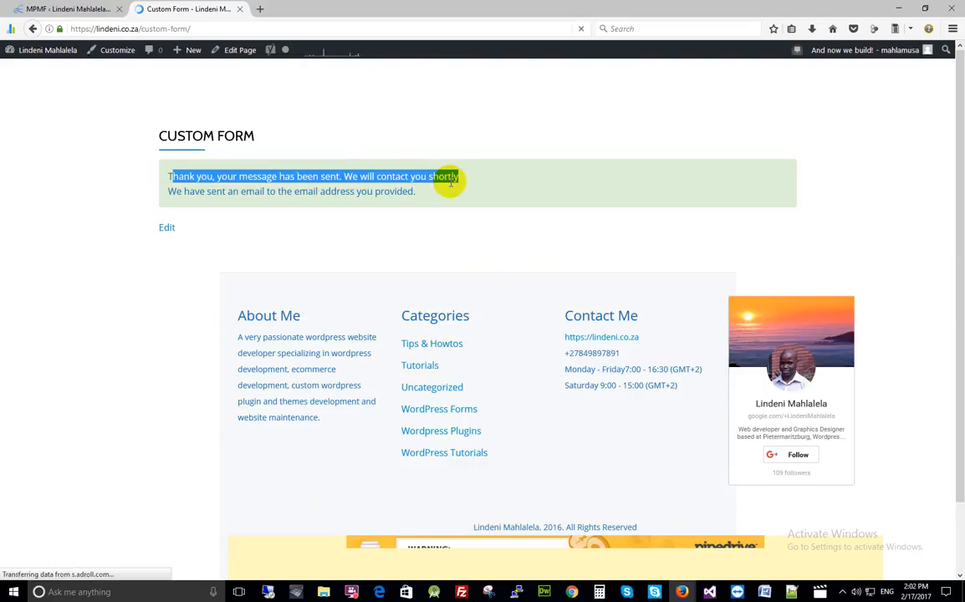
pyautogui.click(221, 174)
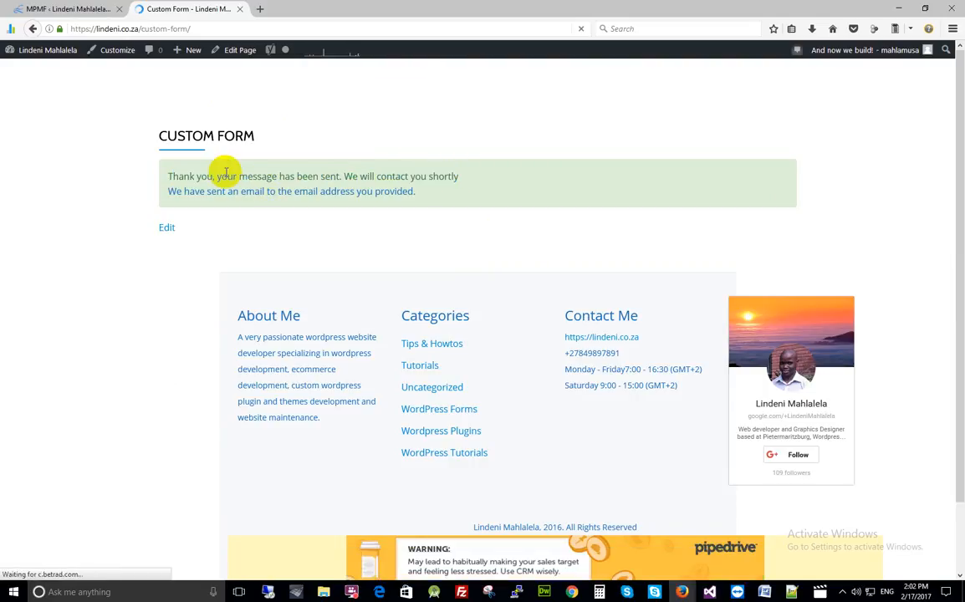
pyautogui.moveTo(168, 179); pyautogui.dragTo(459, 179)
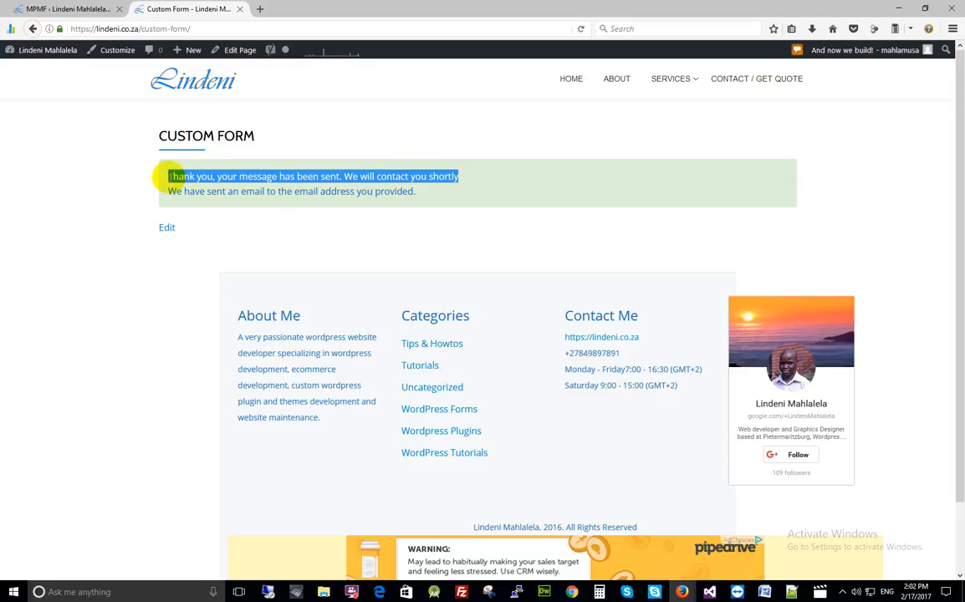
pyautogui.moveTo(167, 176); pyautogui.dragTo(415, 191)
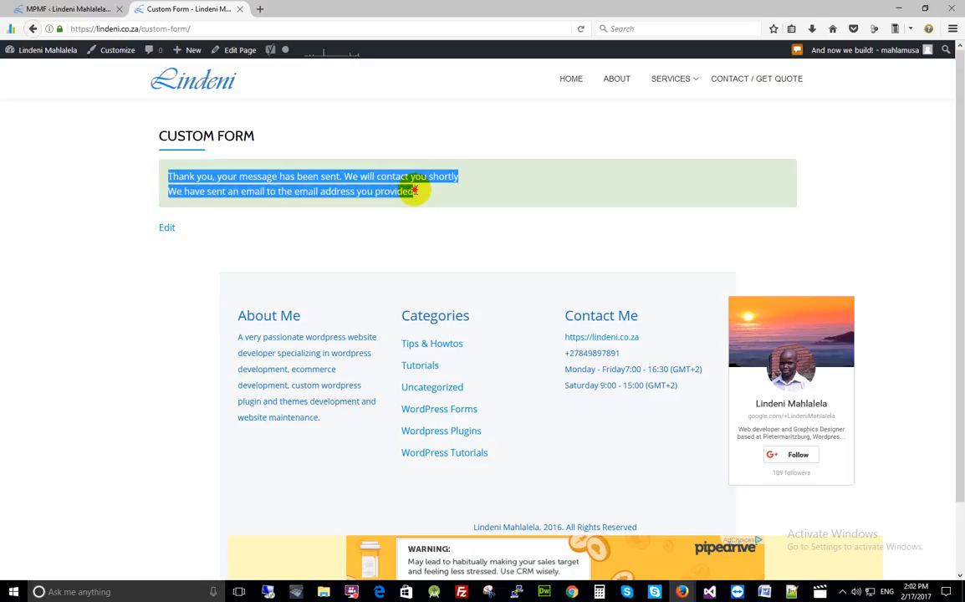
# - Return to the admin tab and open MPMF > Settings for the Multi Purpose Mail Form
pyautogui.click(64, 10)
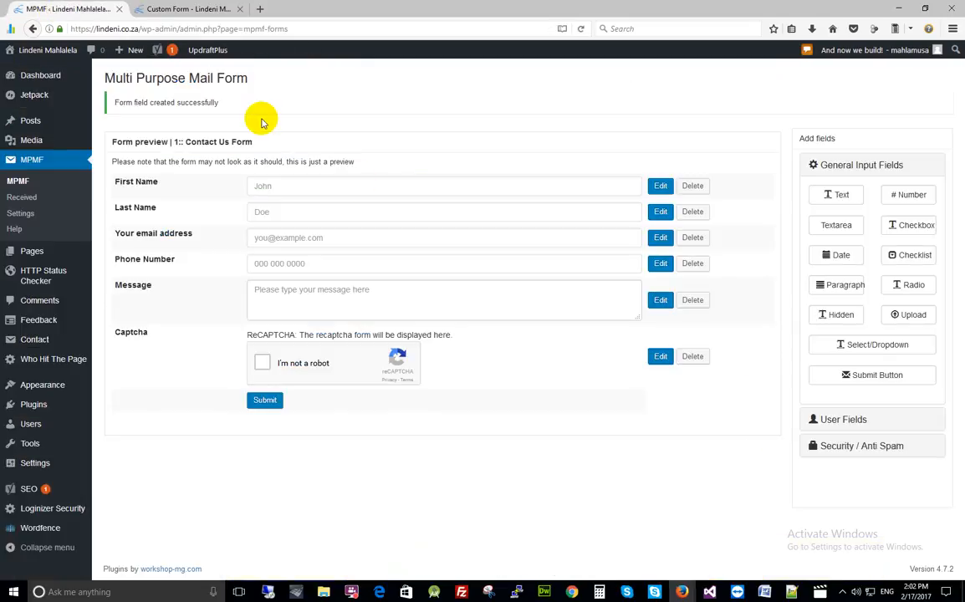
pyautogui.click(176, 8)
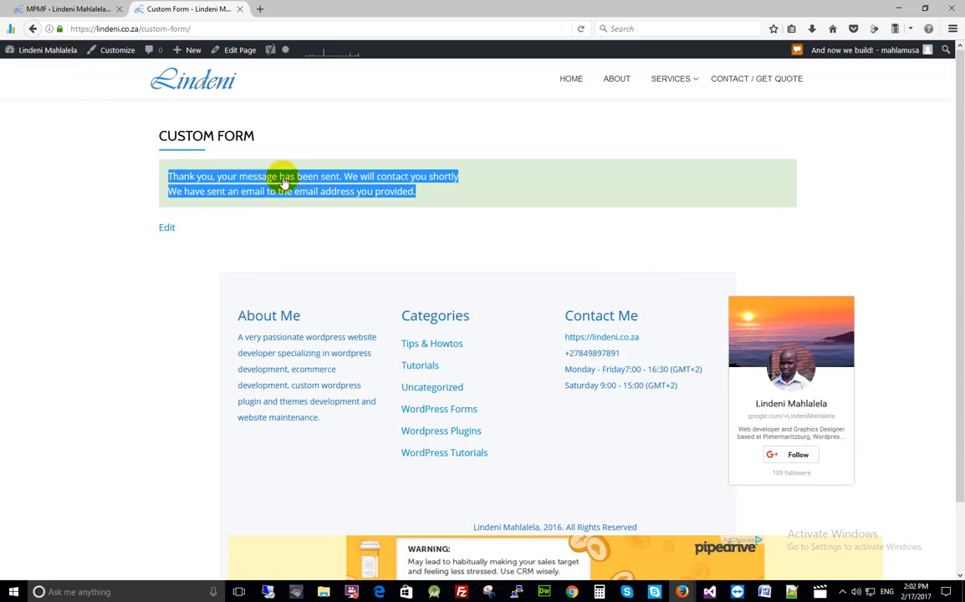
pyautogui.click(69, 10)
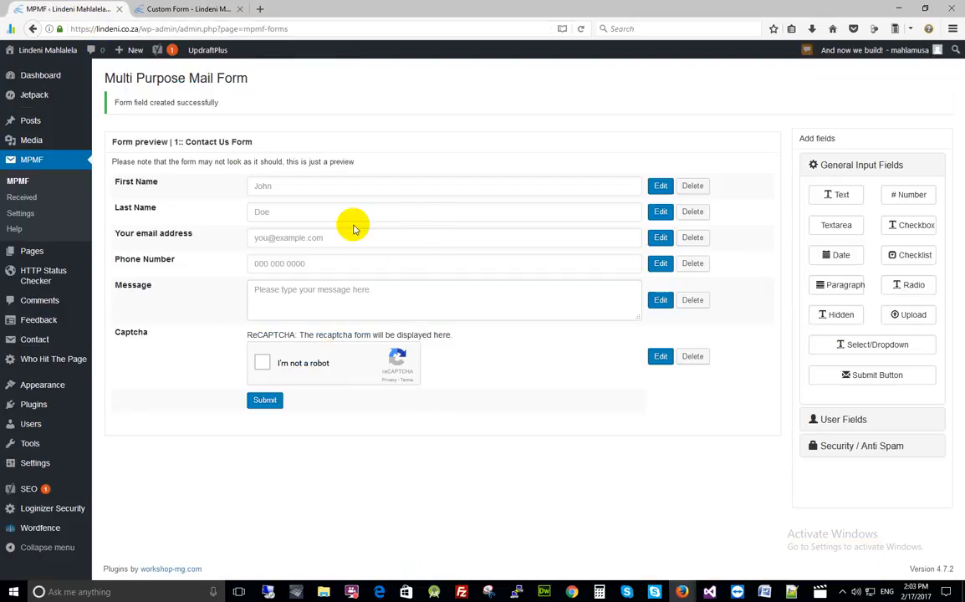
pyautogui.click(26, 201)
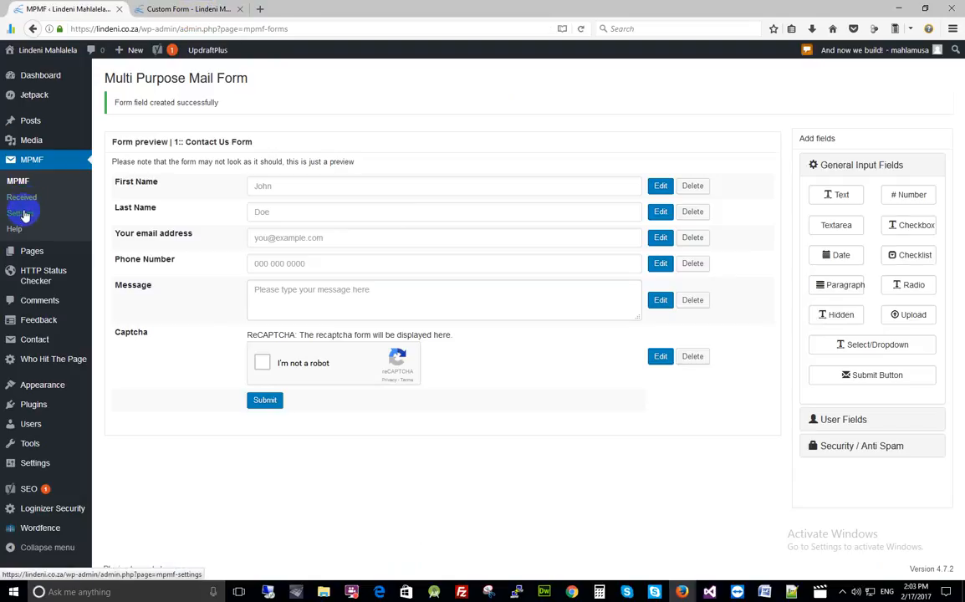
pyautogui.click(26, 219)
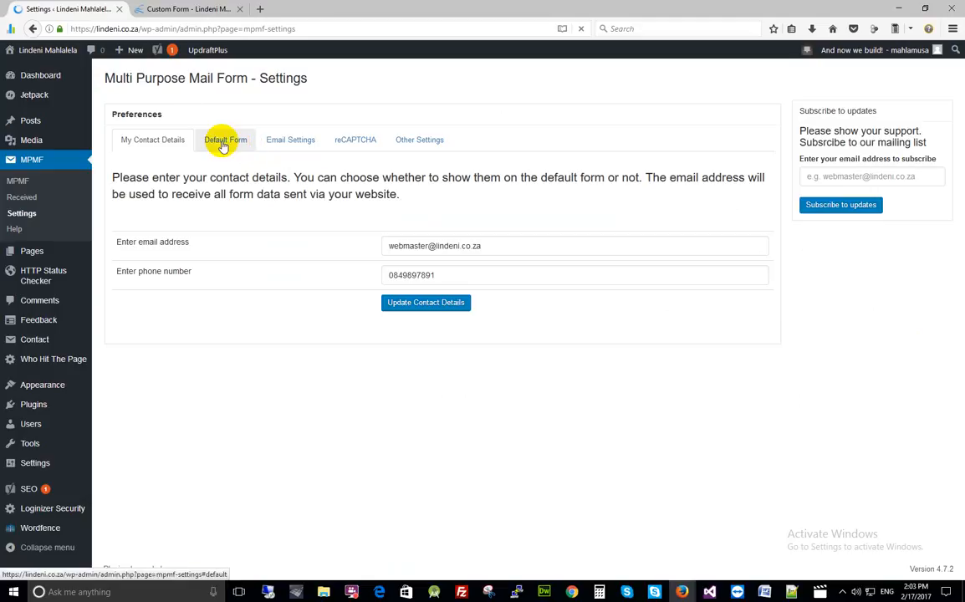
# - Show the Email Settings tab, highlight the auto-responder message, and compare it with the Custom Form's confirmation
pyautogui.click(292, 142)
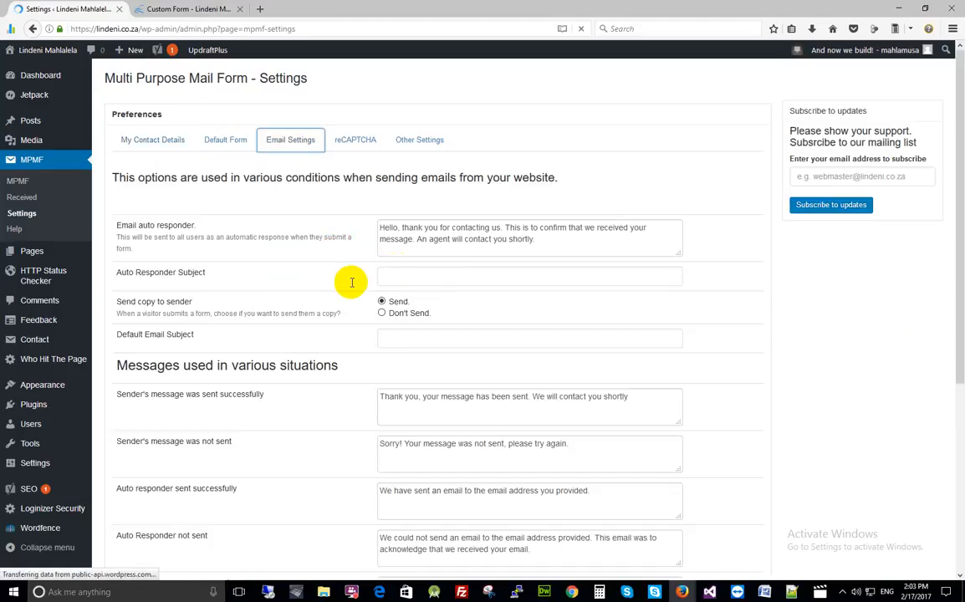
pyautogui.moveTo(537, 240); pyautogui.dragTo(374, 227)
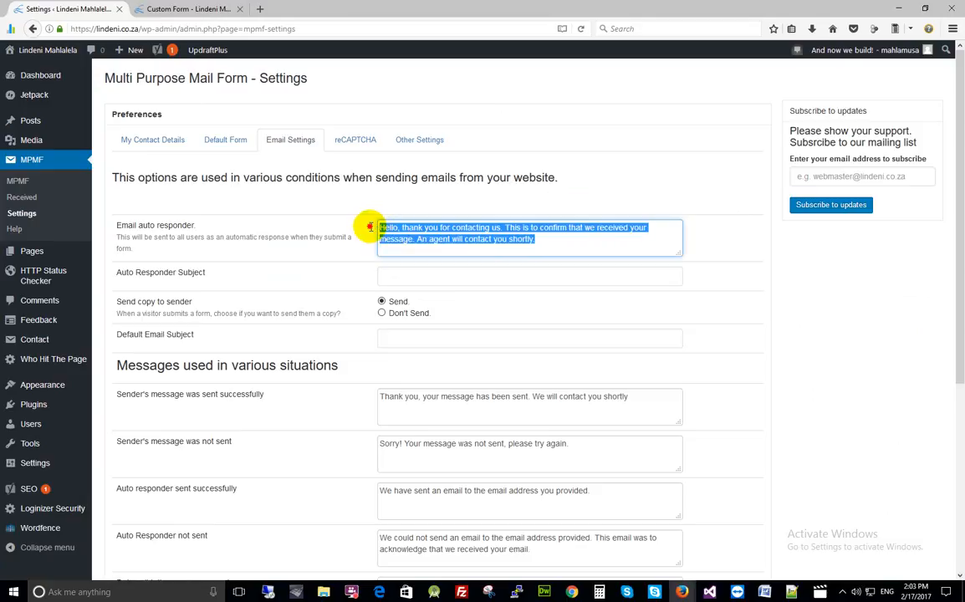
pyautogui.scroll(-1, 416, 191)
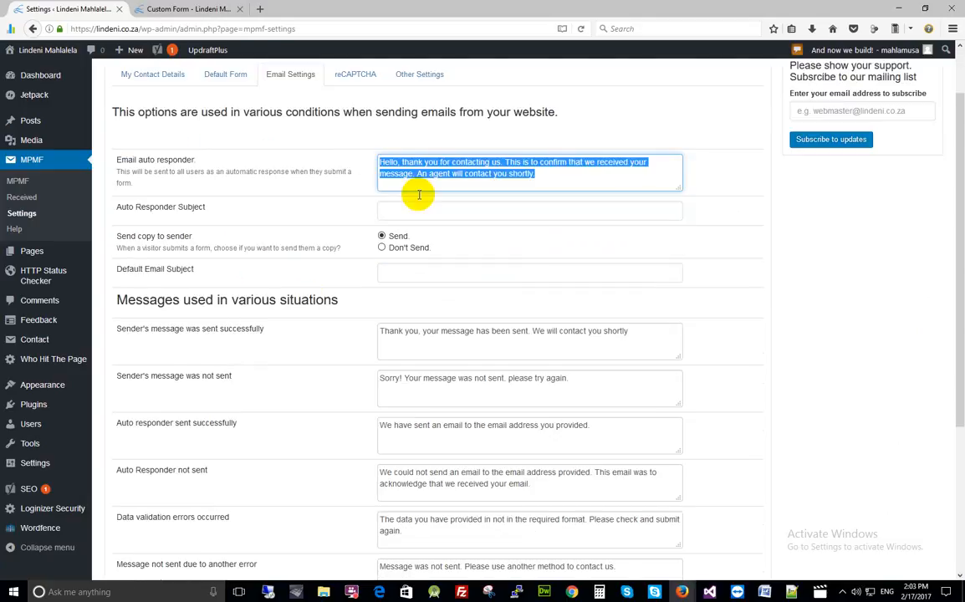
pyautogui.click(551, 173)
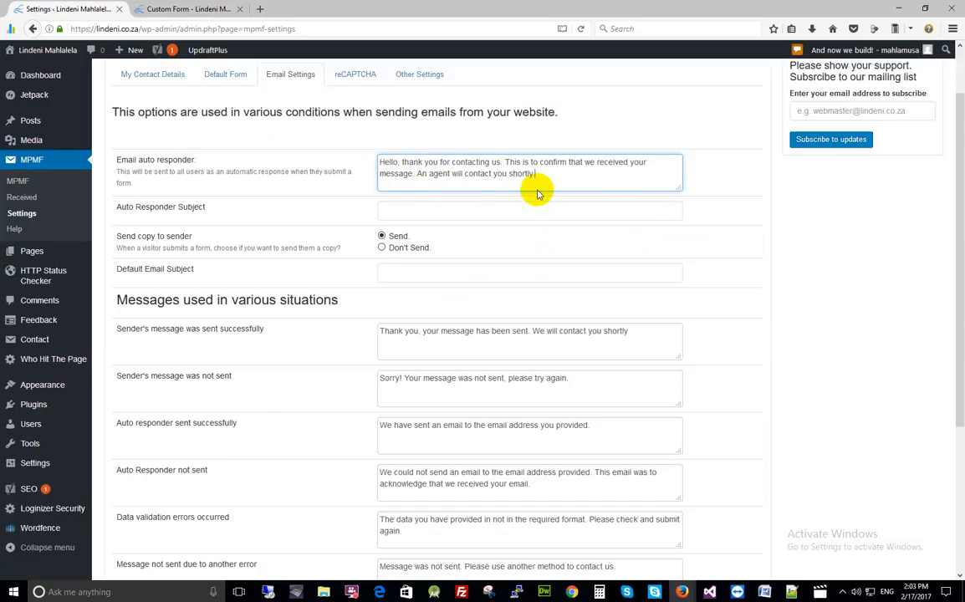
pyautogui.click(166, 10)
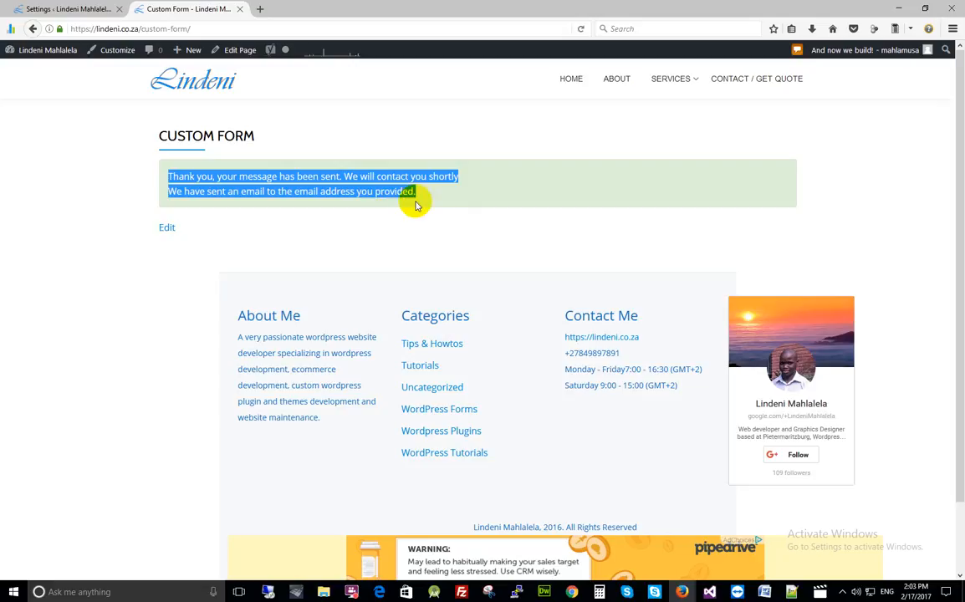
pyautogui.click(67, 15)
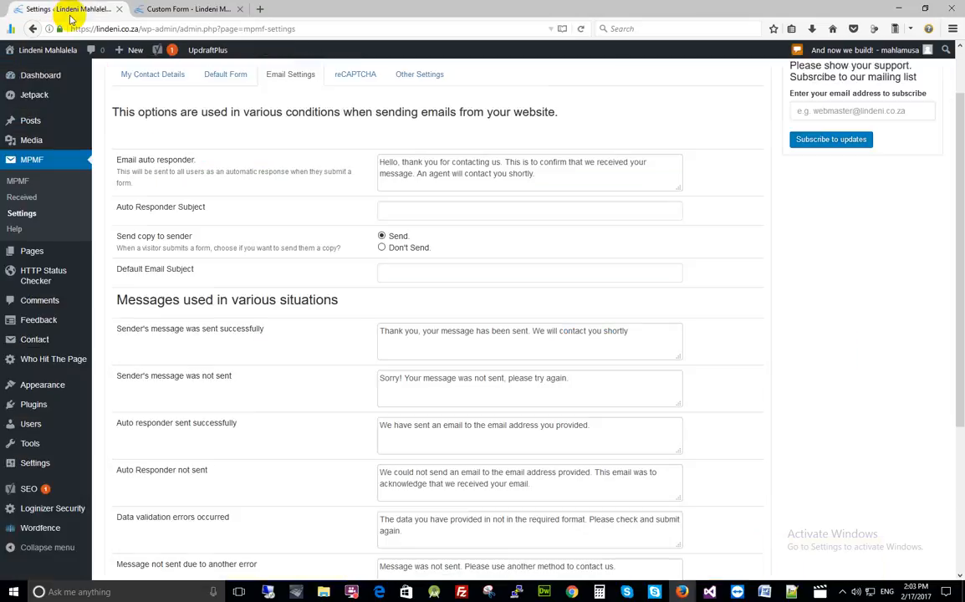
# - Open MPMF > Received and highlight the Contact Us Form entry and its 2017-02-17 received date
pyautogui.click(28, 203)
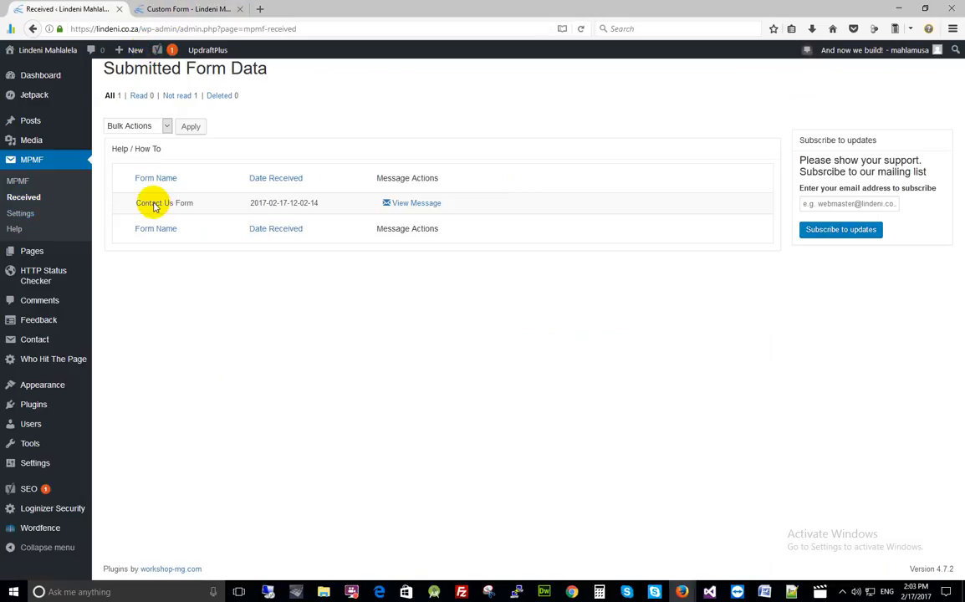
pyautogui.moveTo(136, 202); pyautogui.dragTo(193, 205)
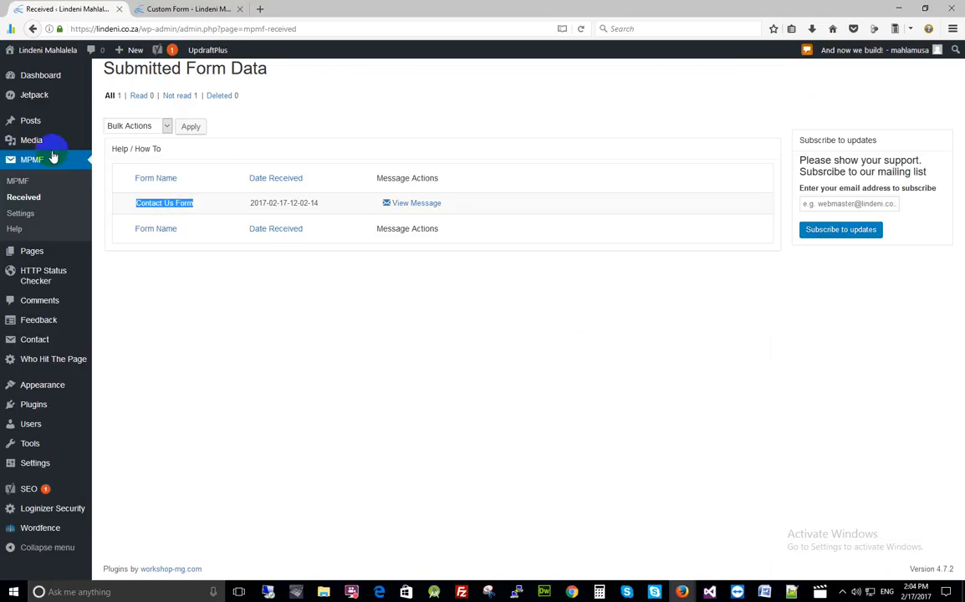
pyautogui.moveTo(251, 202); pyautogui.dragTo(325, 203)
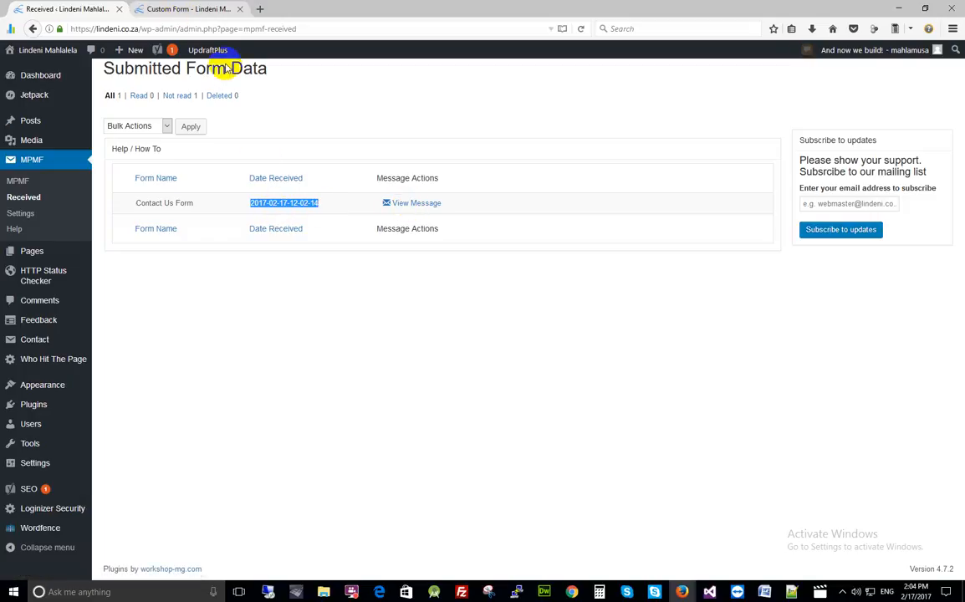
pyautogui.click(416, 204)
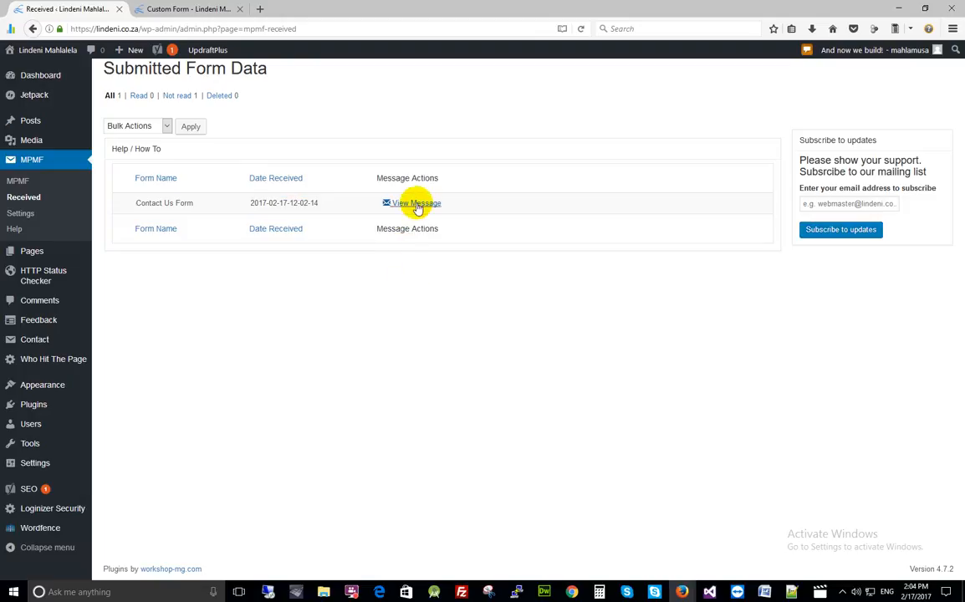
# - View the Contact Us Form submission's name, e-mail, phone and message, checking it against the Custom Form page
pyautogui.click(415, 205)
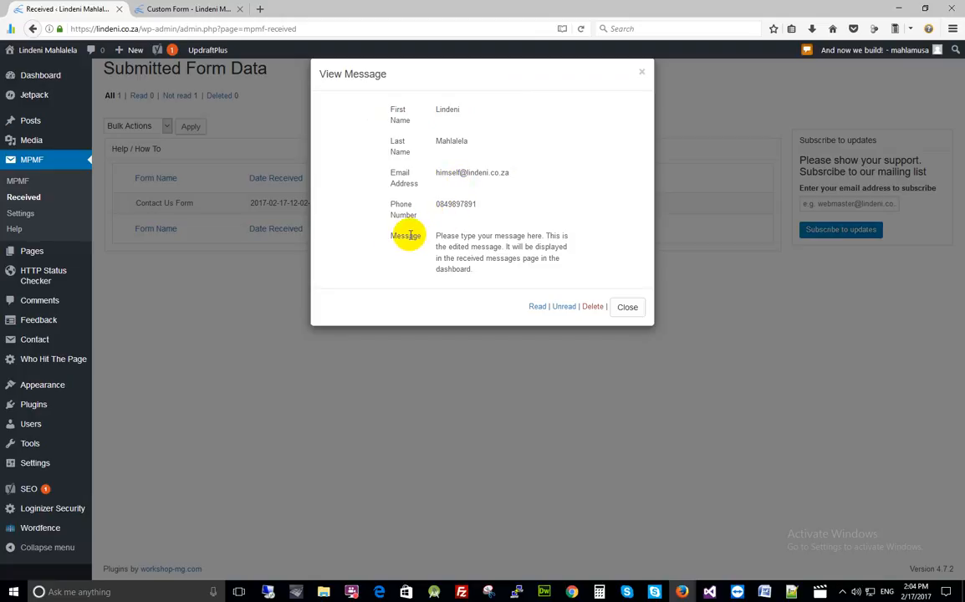
pyautogui.moveTo(505, 246); pyautogui.dragTo(513, 269)
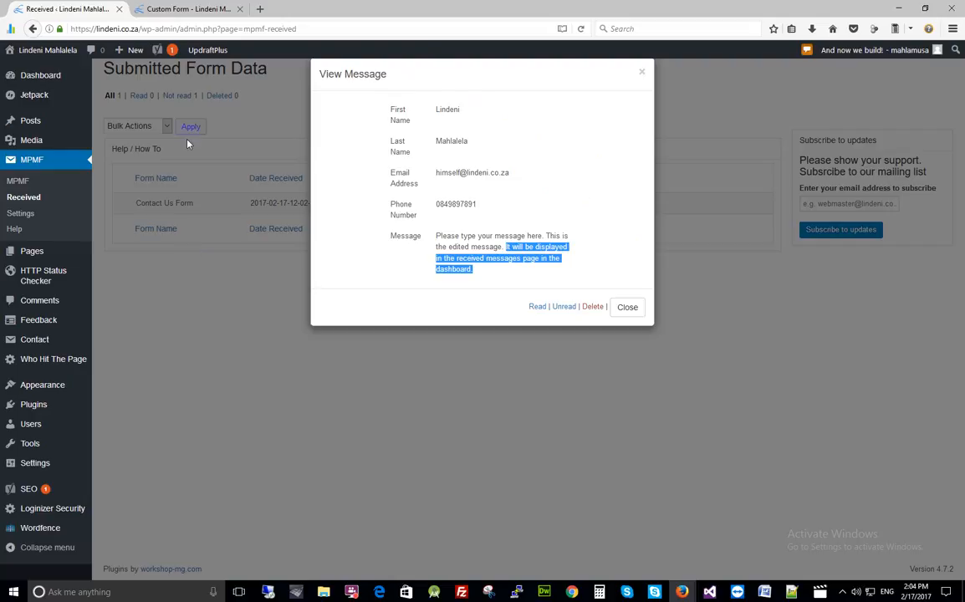
pyautogui.click(163, 9)
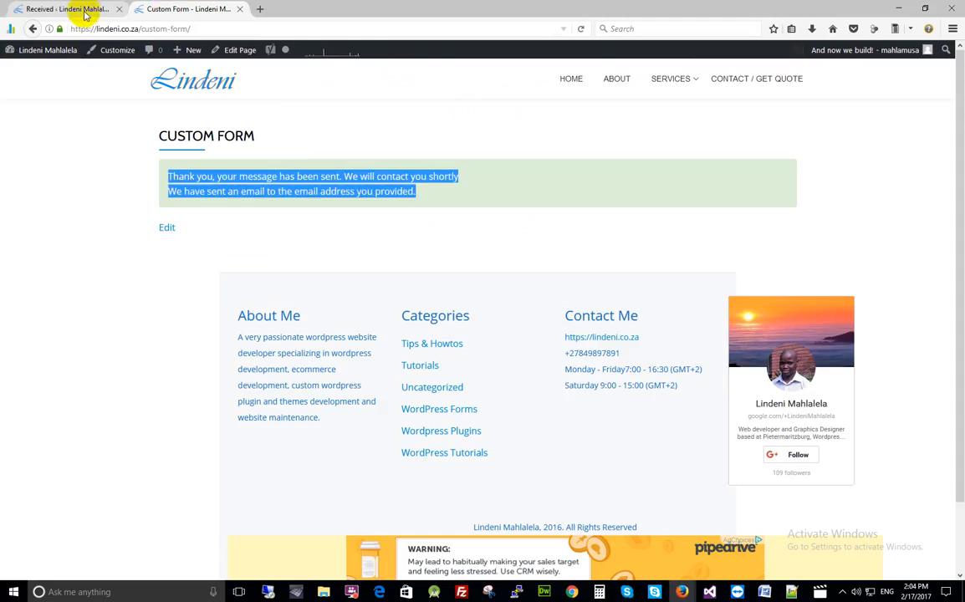
pyautogui.click(84, 13)
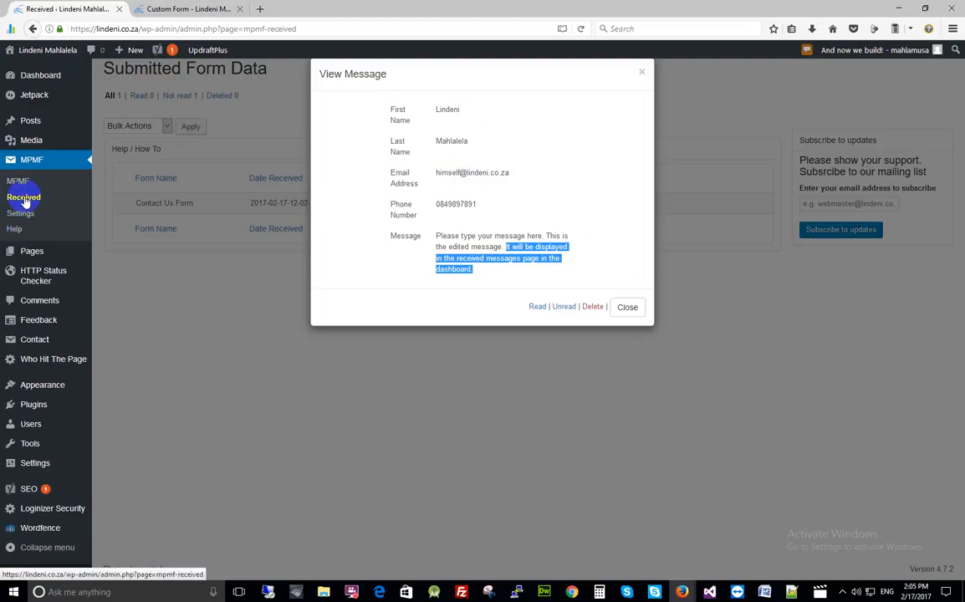
# - Close the View Message dialog to return to the Submitted Form Data list
pyautogui.click(627, 307)
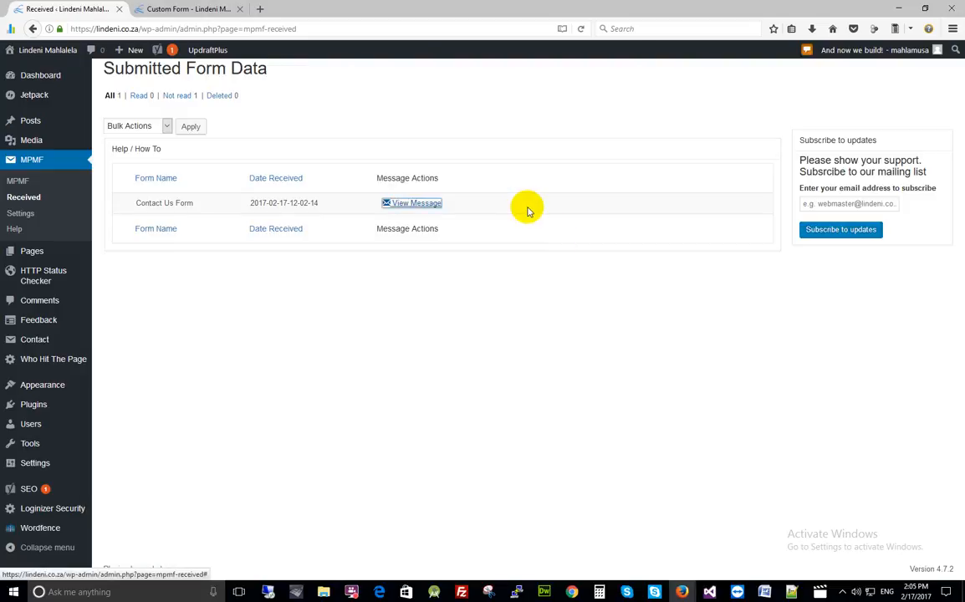